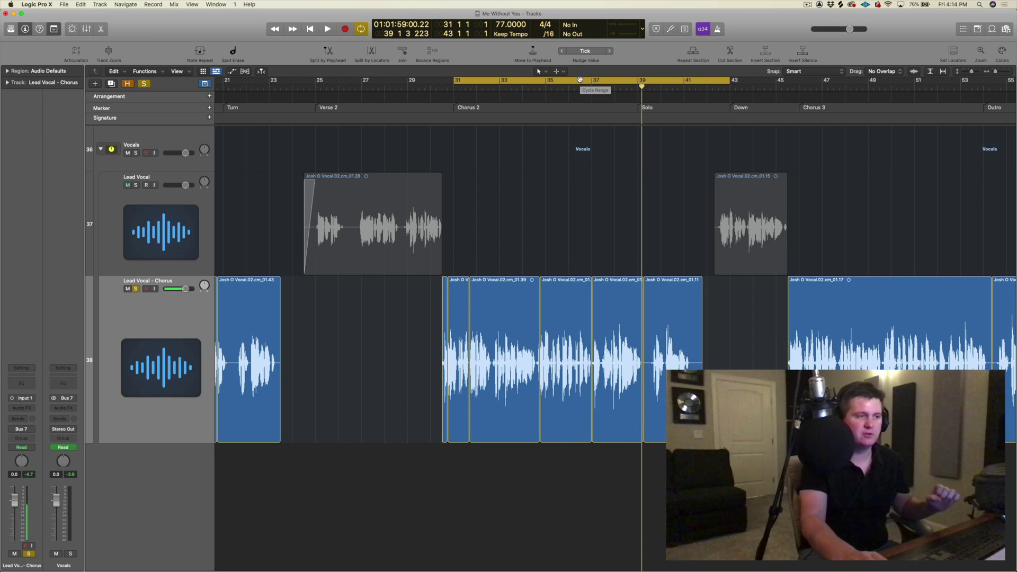
Play back the Chorus 2 section of the soloed Lead Vocal - Chorus track, zoomed in on its regions.
{"action": "key", "text": "space"}
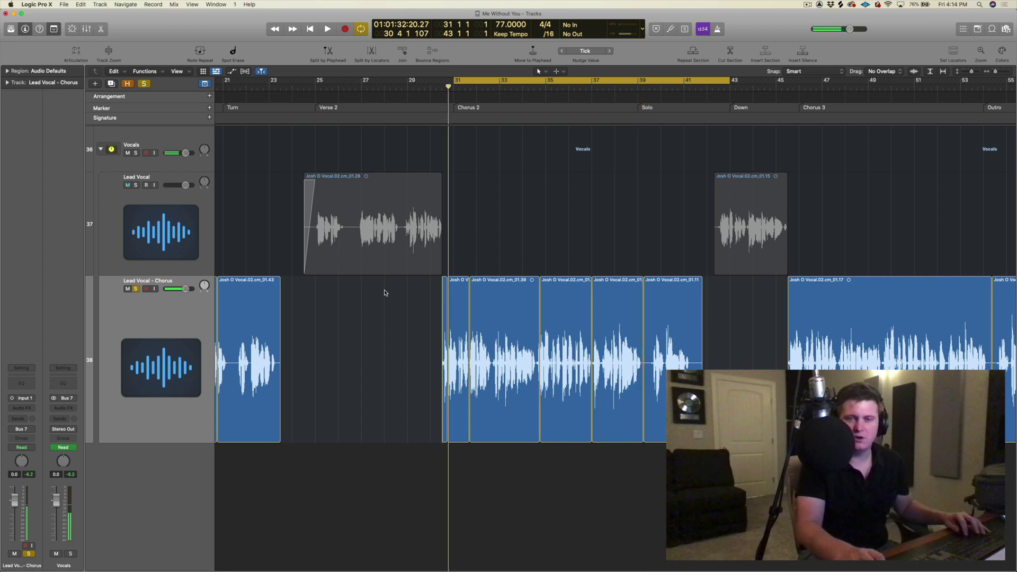
{"action": "key", "text": "space"}
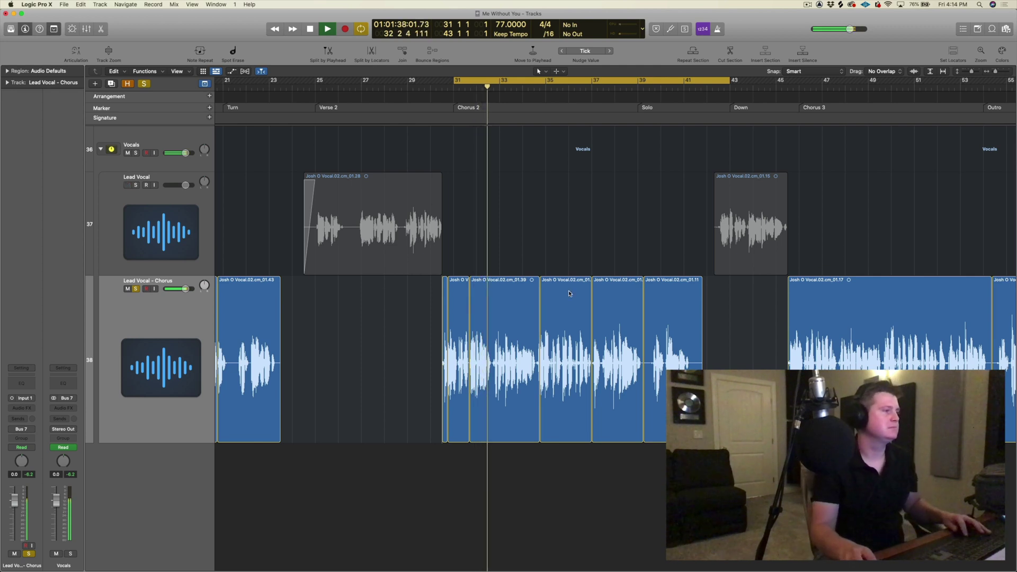
{"action": "key", "text": "super+Right"}
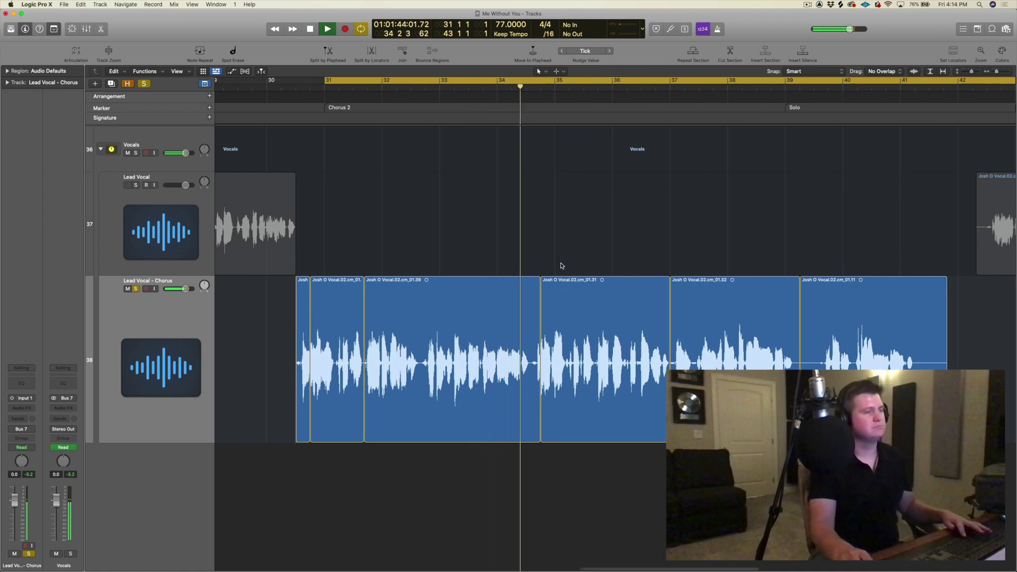
{"action": "key", "text": "space"}
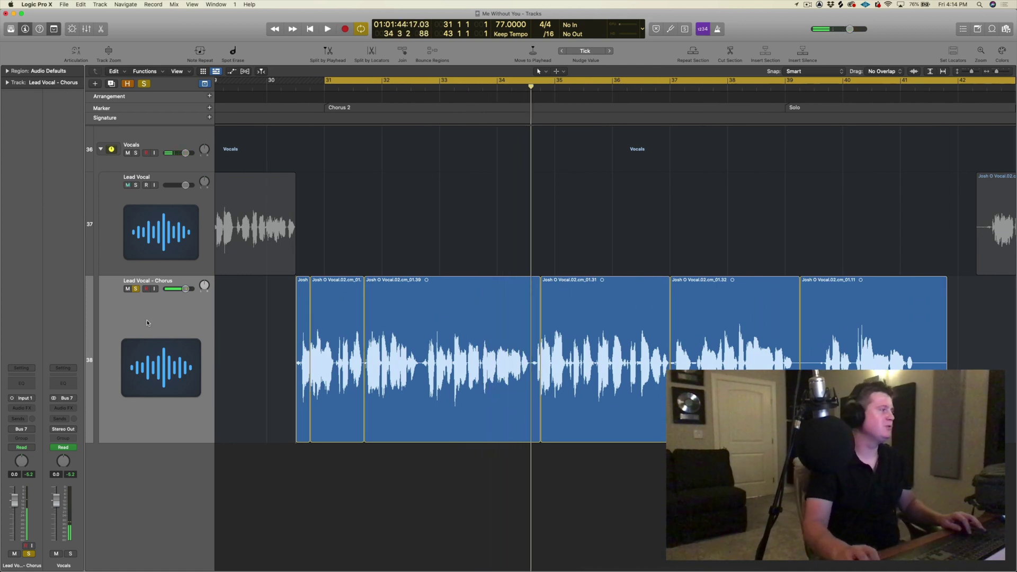
Insert a Channel EQ on the Lead Vocal - Chorus track and play the vocal to view its frequency spectrum.
{"action": "left_click", "coordinate": [22, 408]}
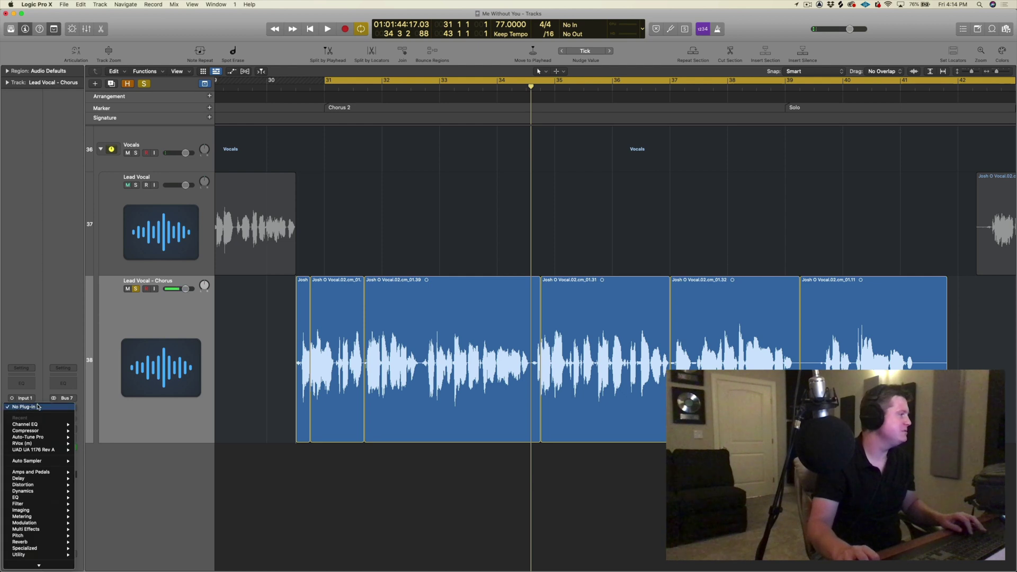
{"action": "left_click", "coordinate": [25, 424]}
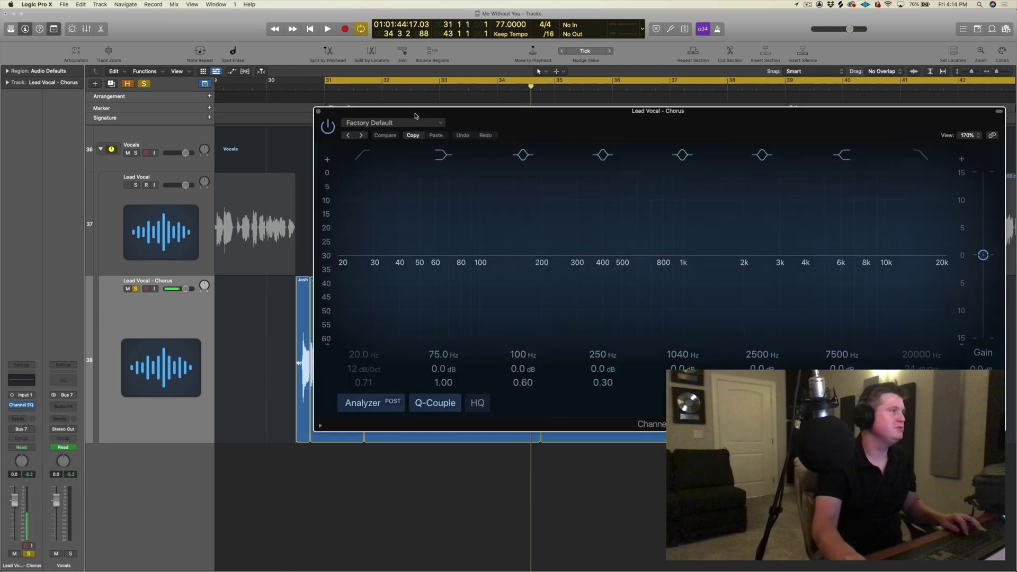
{"action": "left_click_drag", "start_coordinate": [416, 116], "coordinate": [333, 99]}
{"action": "key", "text": "space"}
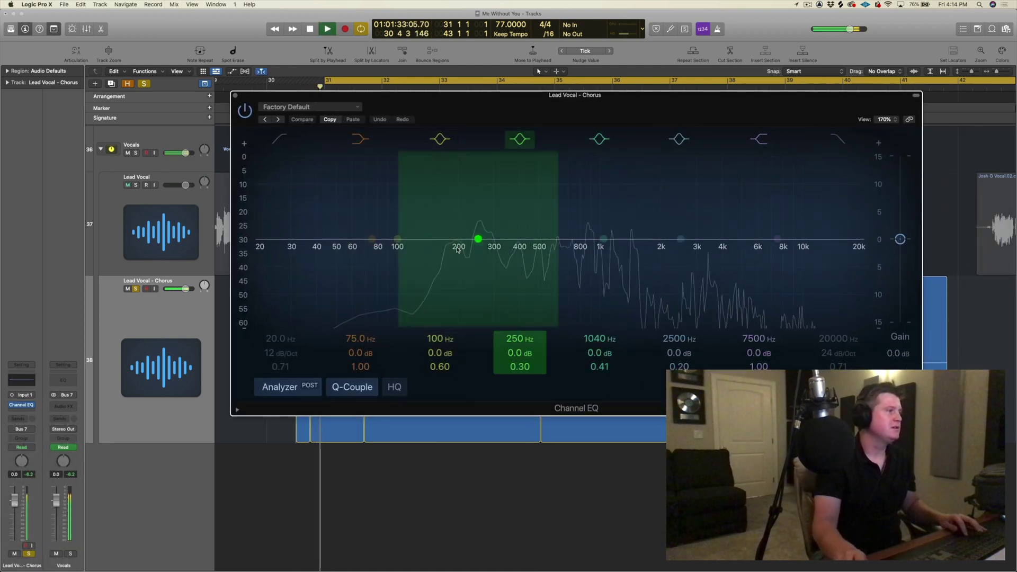
{"action": "key", "text": "space"}
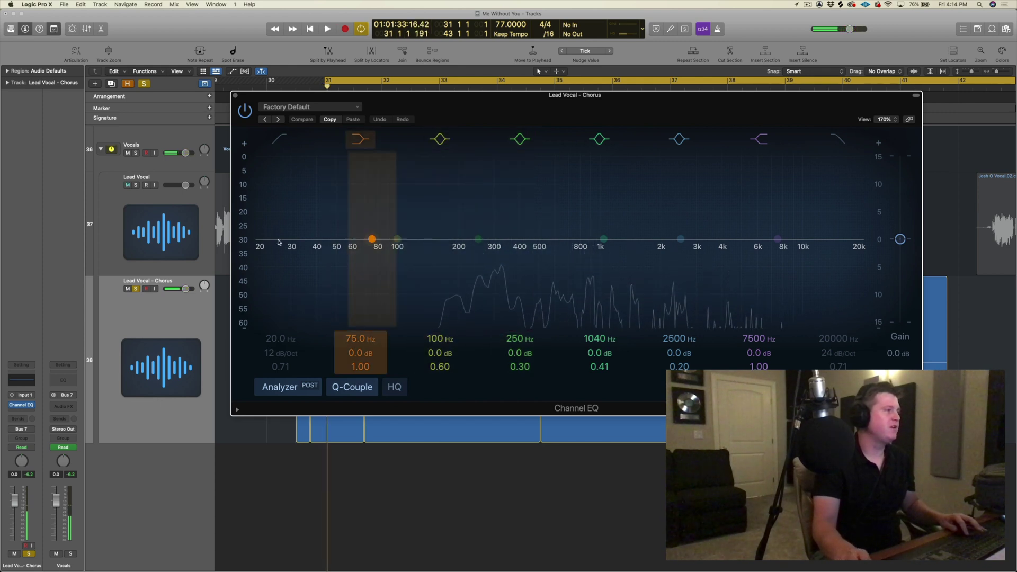
Set the Channel EQ's low cut to 174 Hz at 12 dB/Oct, audition it, and close the plug-in.
{"action": "mouse_move", "coordinate": [278, 242]}
{"action": "left_mouse_down"}
{"action": "mouse_move", "coordinate": [294, 264]}
{"action": "mouse_move", "coordinate": [468, 255]}
{"action": "mouse_move", "coordinate": [449, 259]}
{"action": "left_mouse_up"}
{"action": "key", "text": "space"}
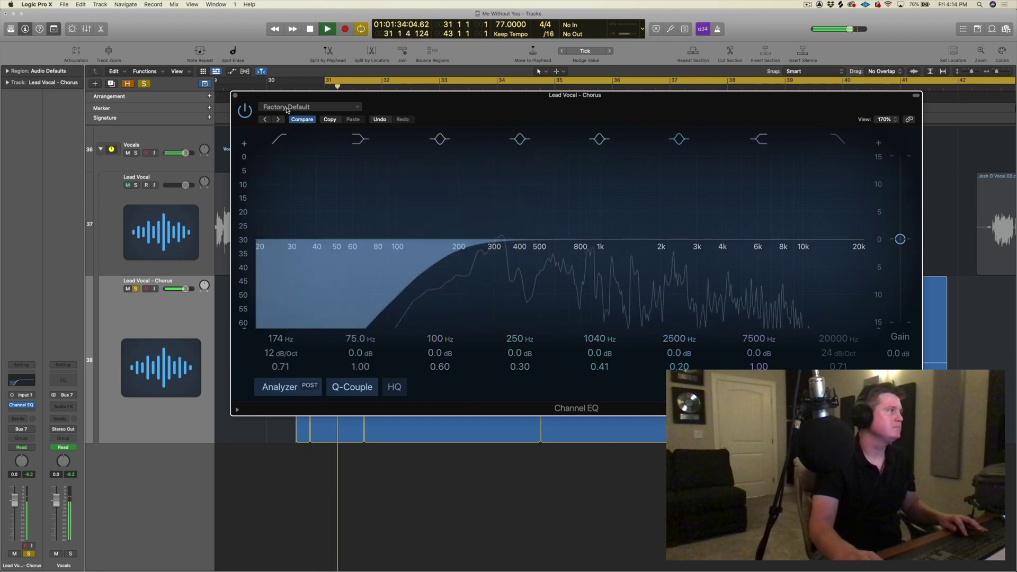
{"action": "key", "text": "super+w"}
{"action": "key", "text": "space"}
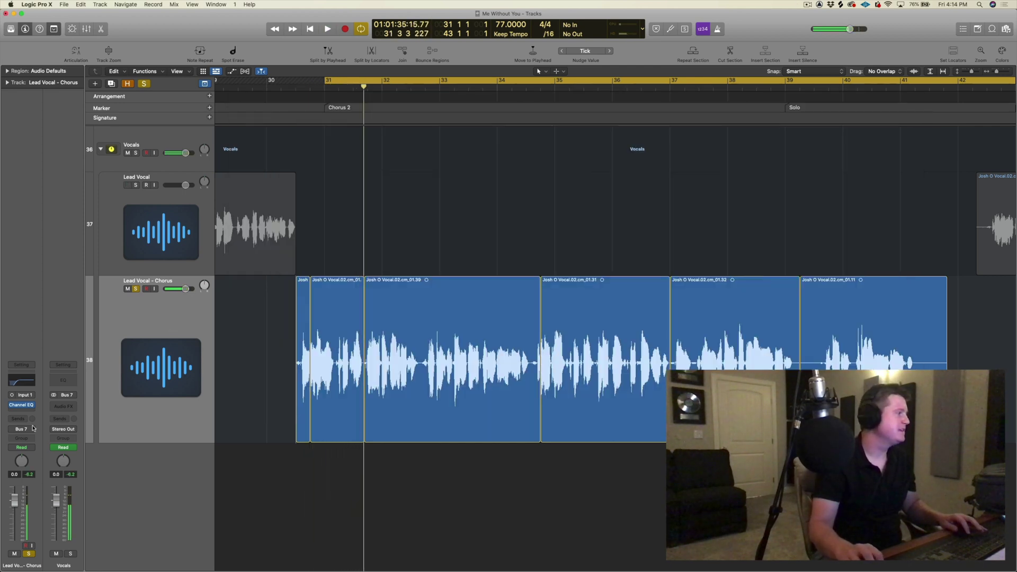
Add a mono Compressor after the Channel EQ, choose the Vintage FET model, and enlarge its window to 133%.
{"action": "left_click", "coordinate": [21, 407]}
{"action": "mouse_move", "coordinate": [54, 451]}
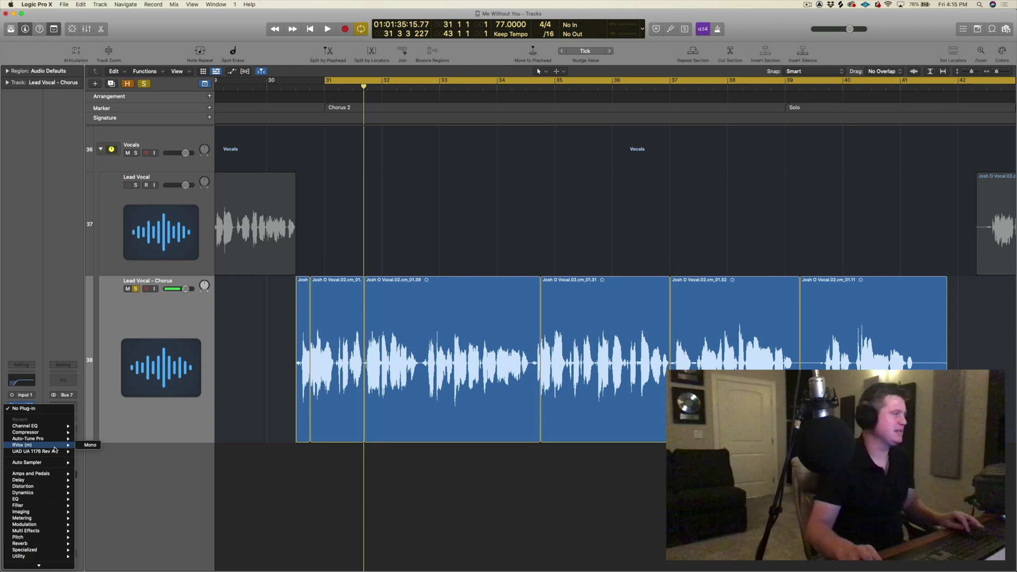
{"action": "left_click", "coordinate": [90, 433]}
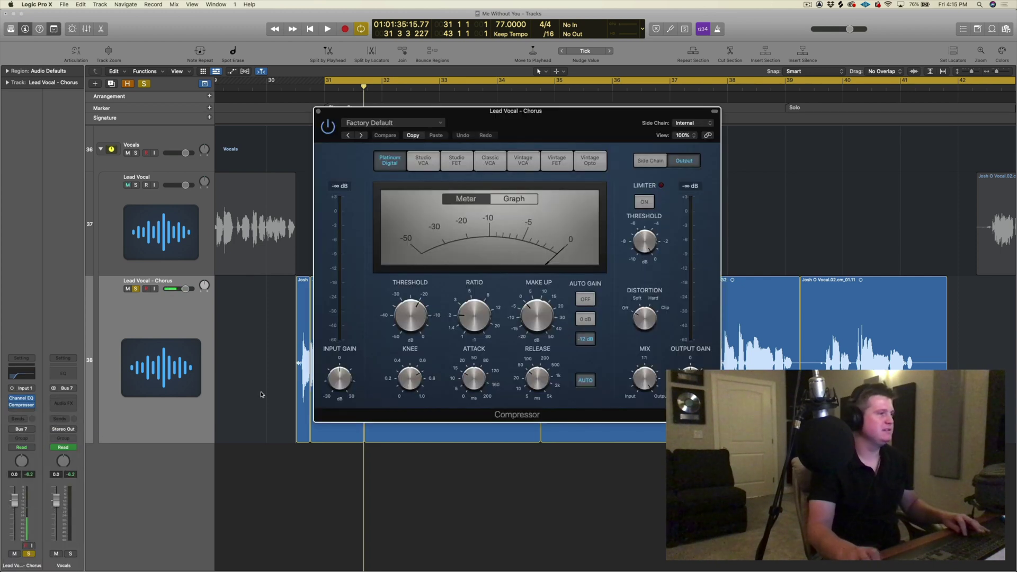
{"action": "left_click_drag", "start_coordinate": [555, 156], "coordinate": [560, 81]}
{"action": "left_click", "coordinate": [560, 81]}
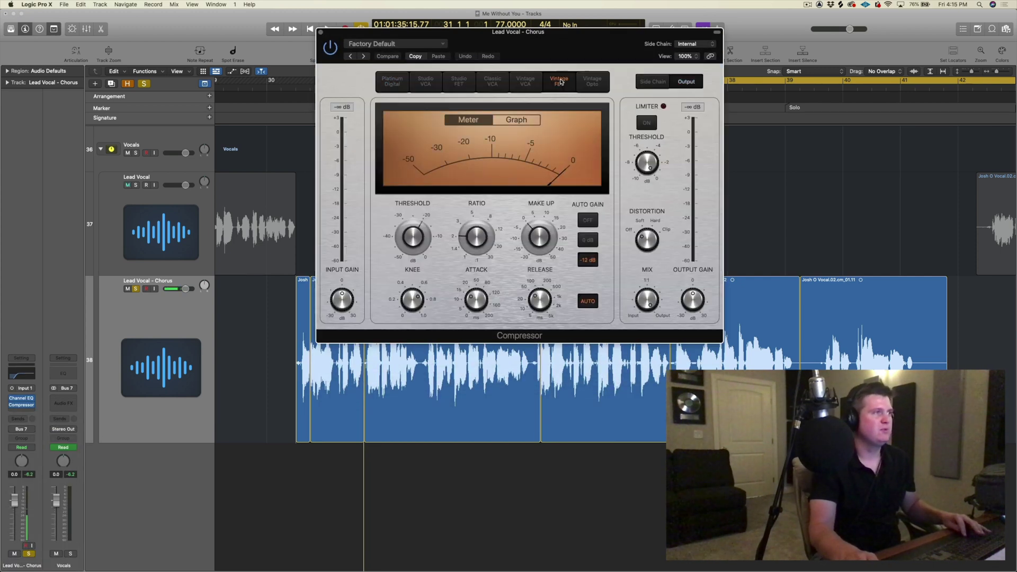
{"action": "left_click_drag", "start_coordinate": [572, 42], "coordinate": [333, 46]}
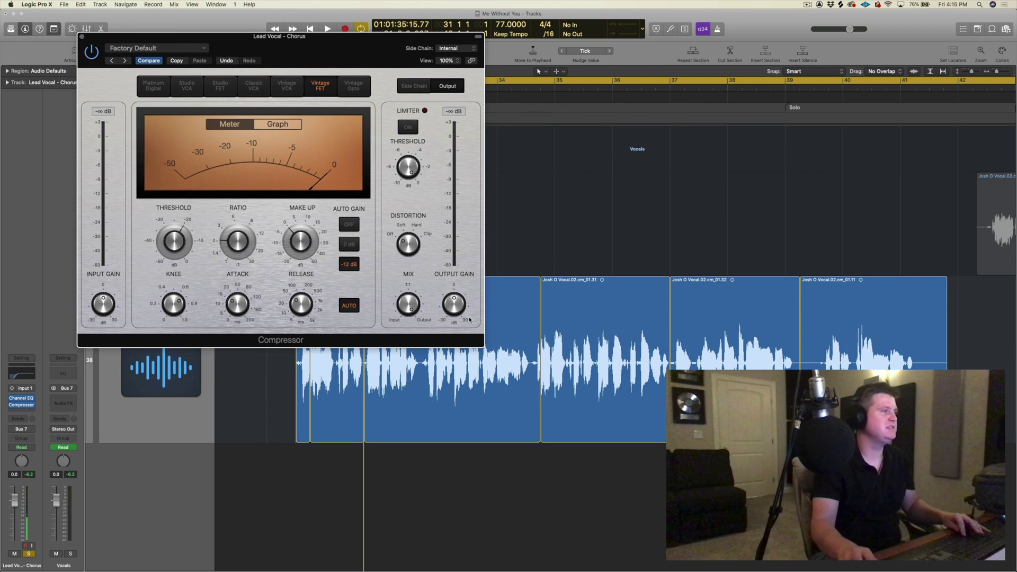
{"action": "left_click_drag", "start_coordinate": [482, 343], "coordinate": [618, 433]}
Raise the compressor's ratio slightly and set its threshold to -24.5 dB while auditioning the vocal, and close the plug-in.
{"action": "key", "text": "space"}
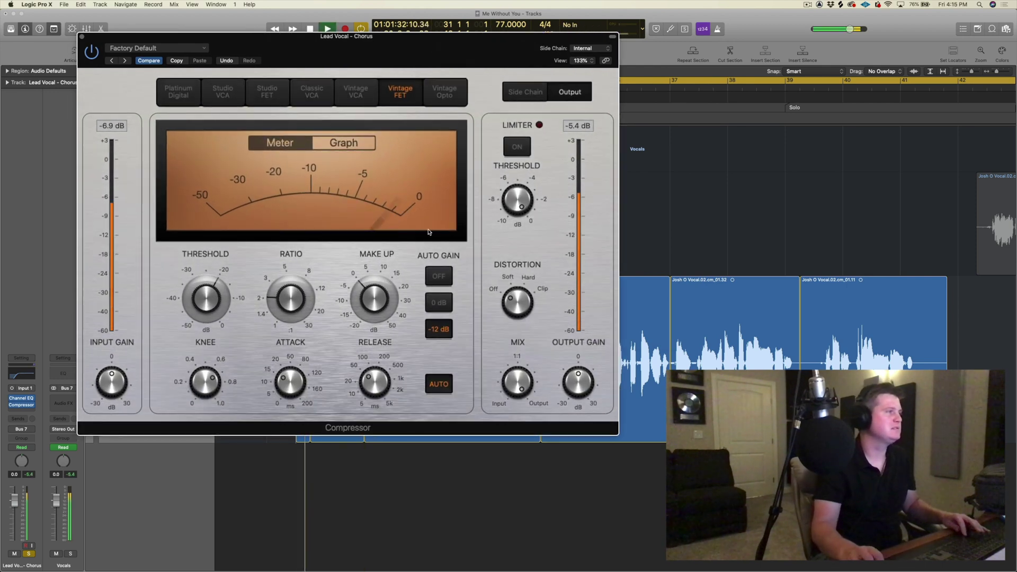
{"action": "left_click", "coordinate": [298, 295]}
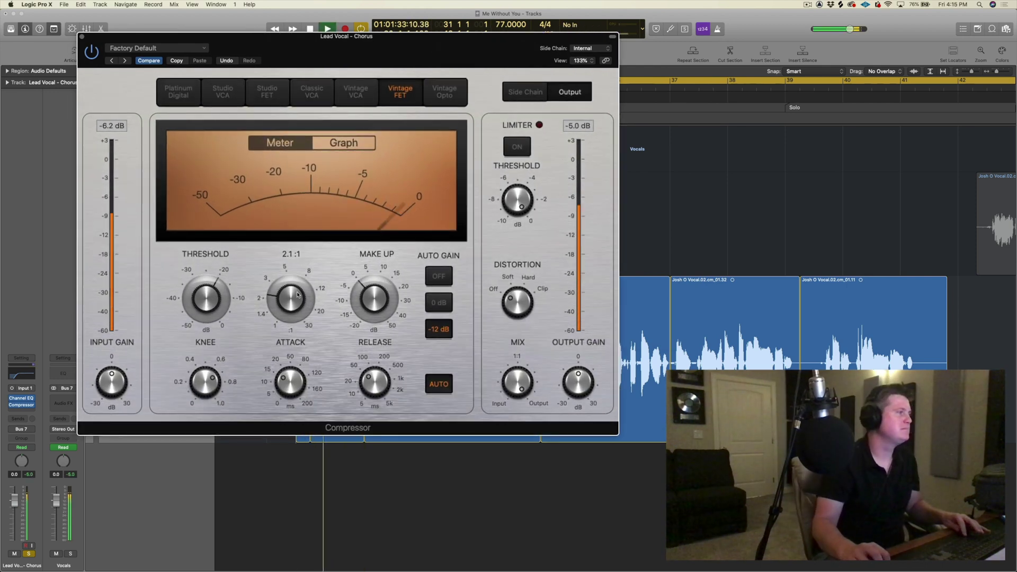
{"action": "left_click", "coordinate": [215, 308]}
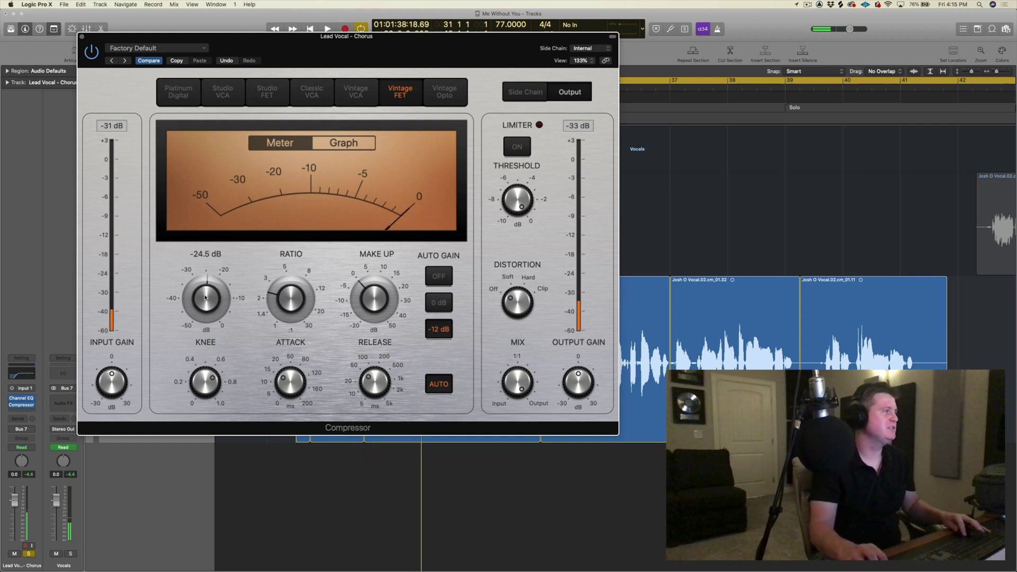
{"action": "key", "text": "space"}
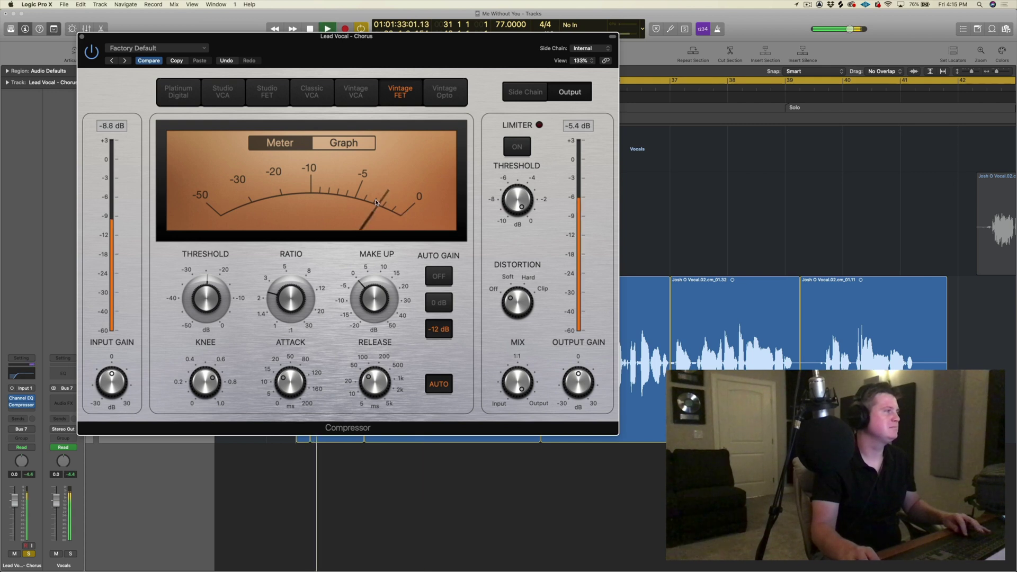
{"action": "key", "text": "space"}
{"action": "left_click", "coordinate": [81, 36]}
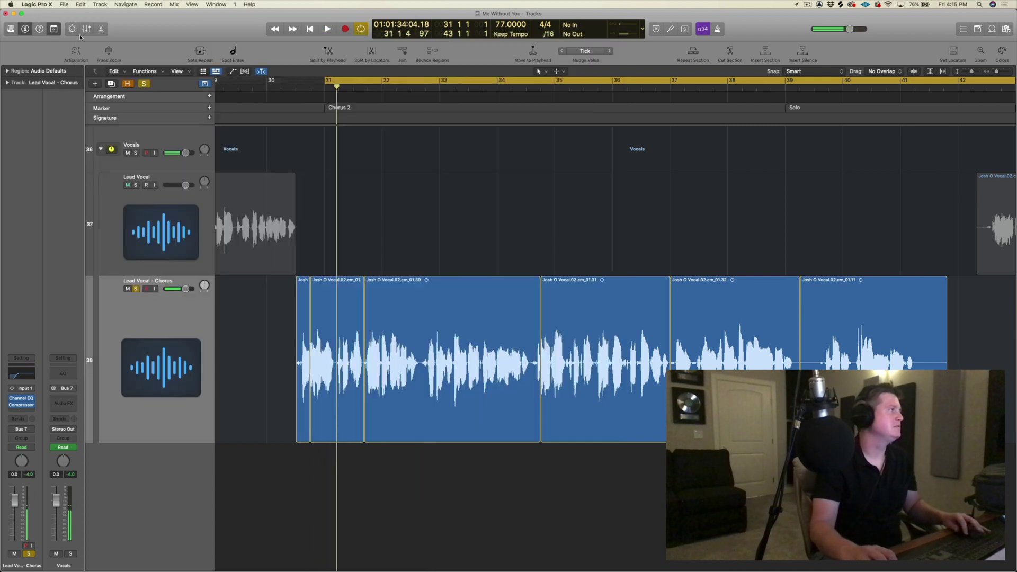
Load a mono Channel EQ in the slot after the Compressor and boost a narrow mid band 11.3 dB at 785 Hz, Q 2.50.
{"action": "left_click", "coordinate": [24, 413]}
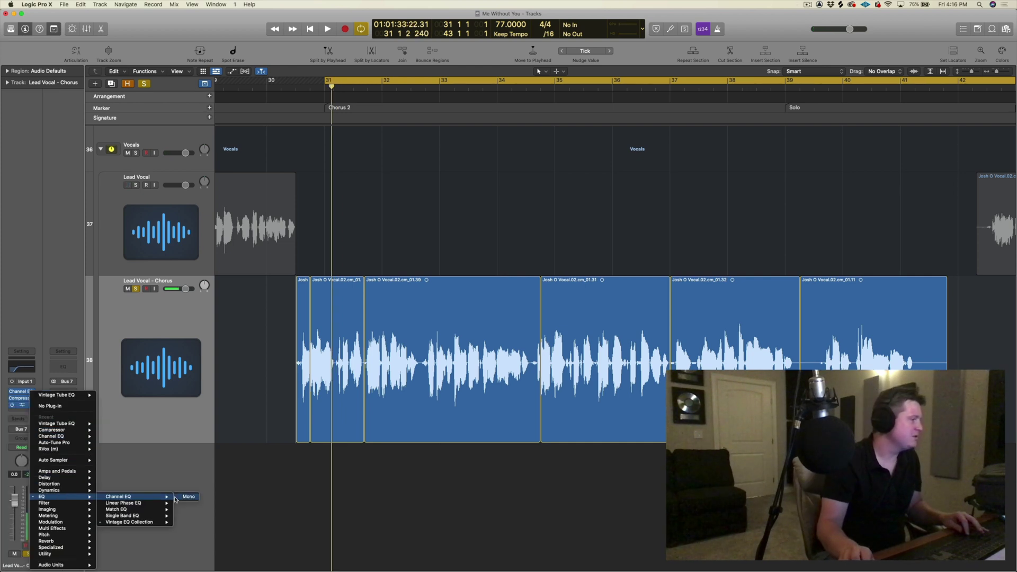
{"action": "left_click", "coordinate": [177, 498]}
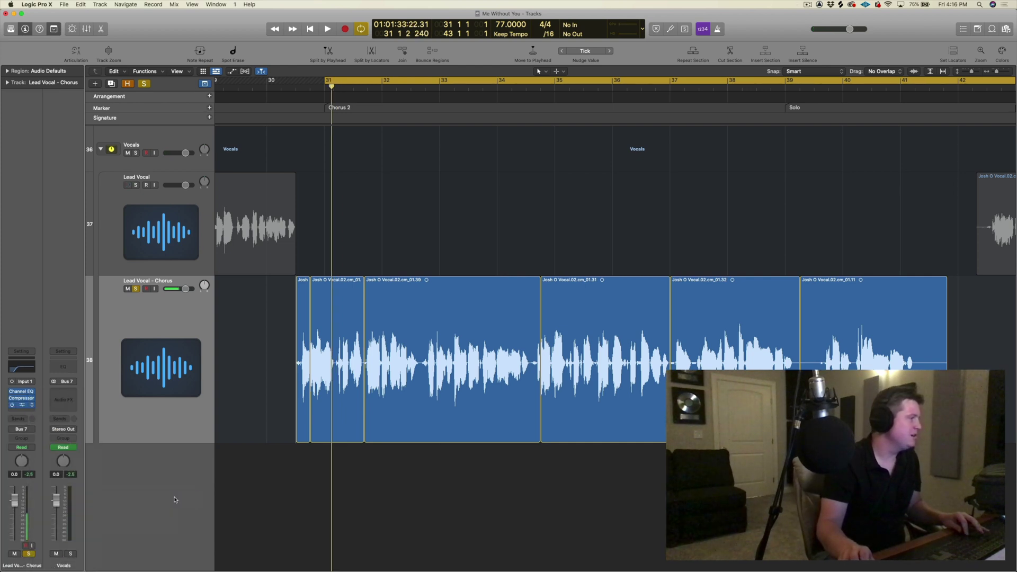
{"action": "left_click_drag", "start_coordinate": [544, 279], "coordinate": [568, 175]}
{"action": "key", "text": "space"}
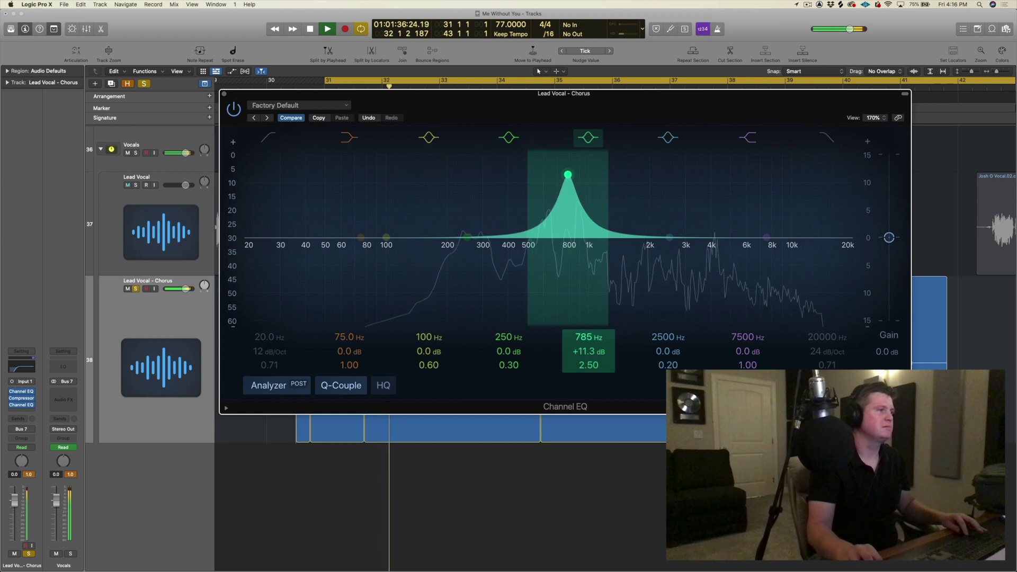
Sweep the narrow boosted mid band during playback to find the problem frequency, and cut it by 2.5 dB at 1170 Hz.
{"action": "left_click_drag", "start_coordinate": [586, 351], "coordinate": [587, 332]}
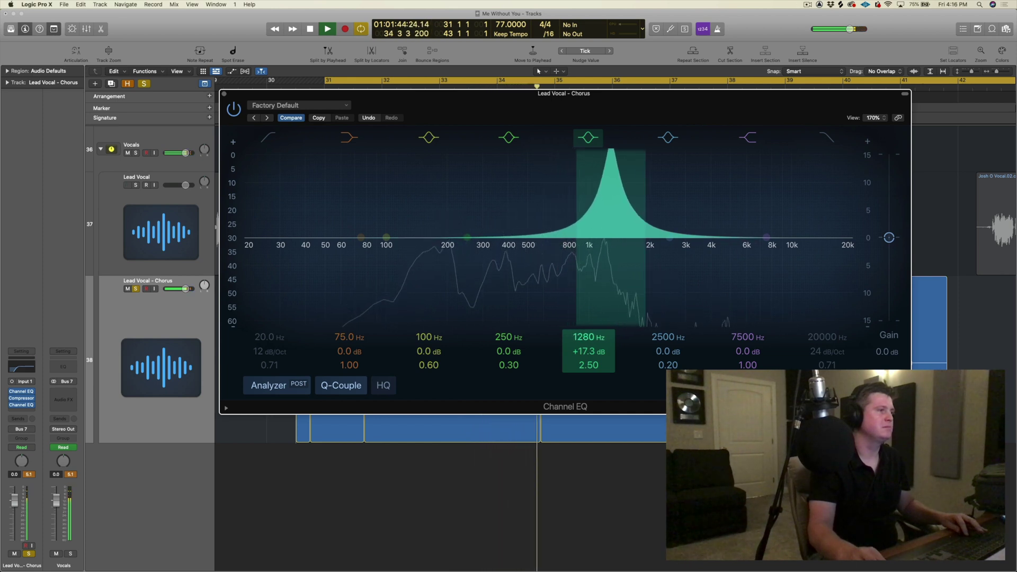
{"action": "left_click_drag", "start_coordinate": [588, 337], "coordinate": [589, 338]}
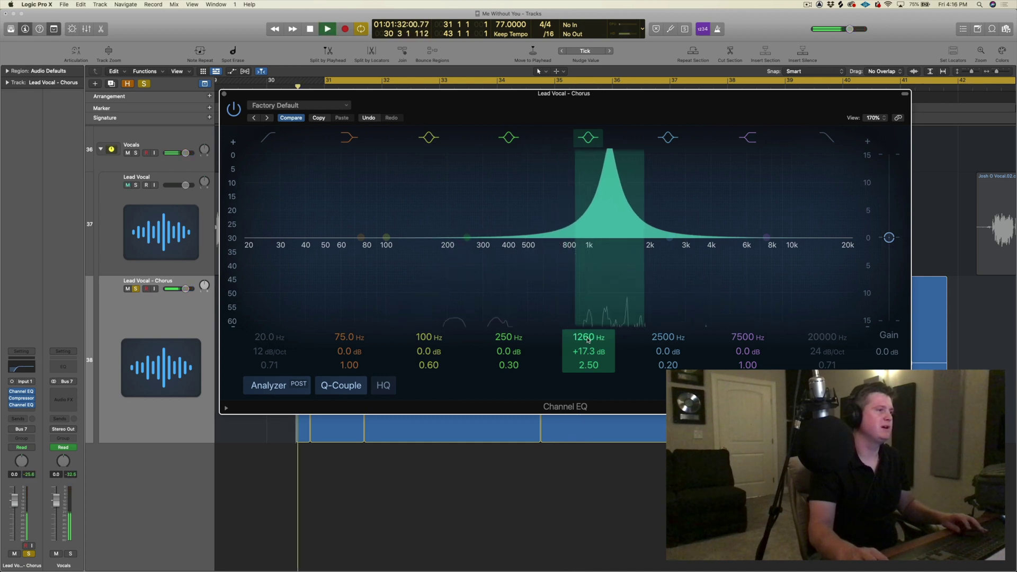
{"action": "key", "text": "space"}
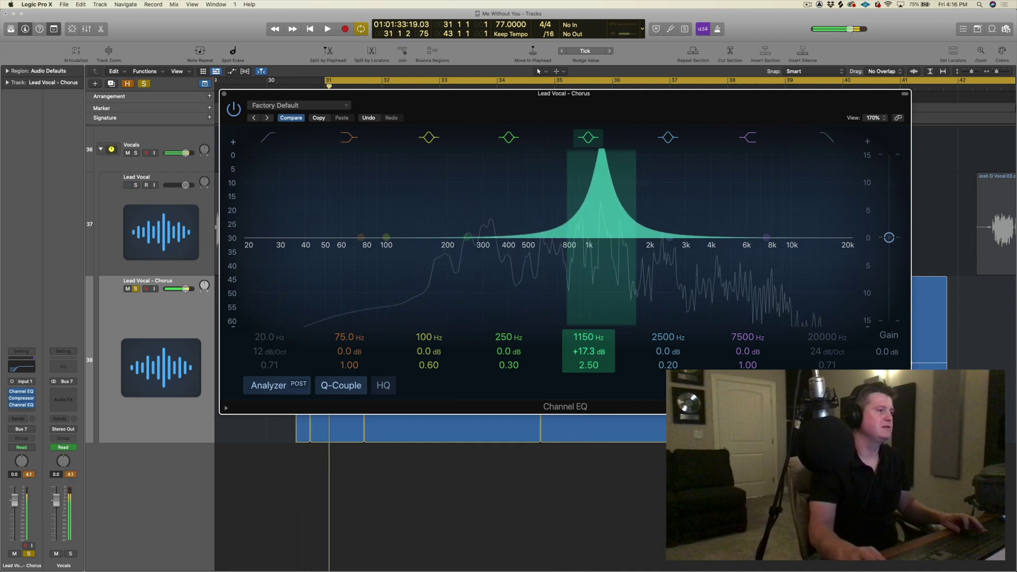
{"action": "left_click_drag", "start_coordinate": [609, 150], "coordinate": [603, 252]}
{"action": "key", "text": "space"}
{"action": "key", "text": "space"}
Set the 250 Hz low-mid band to a 2.7 dB cut at 176 Hz with Q 0.64 while auditioning the vocal.
{"action": "left_click_drag", "start_coordinate": [509, 237], "coordinate": [445, 245]}
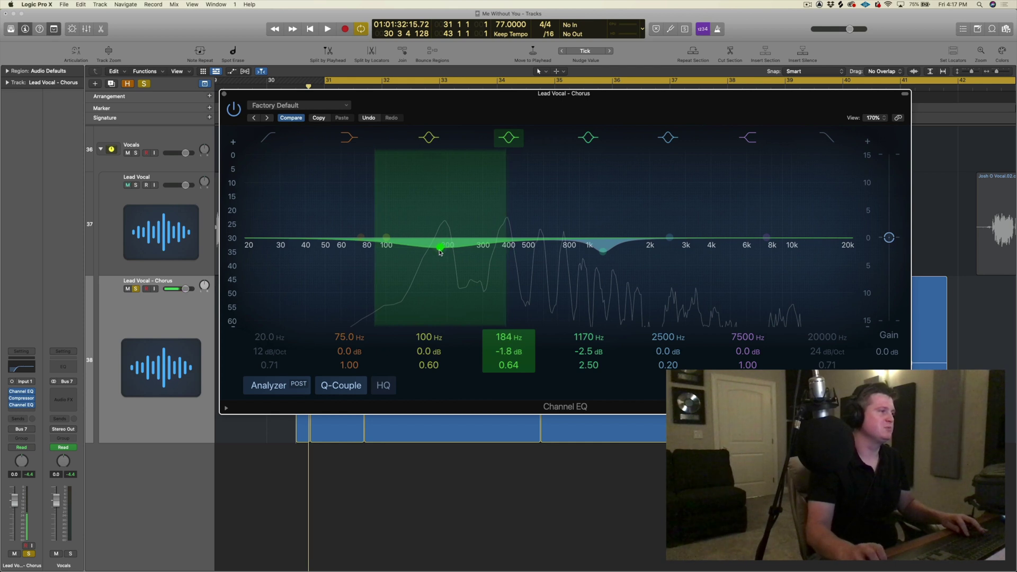
{"action": "key", "text": "space"}
{"action": "left_click_drag", "start_coordinate": [440, 253], "coordinate": [437, 257]}
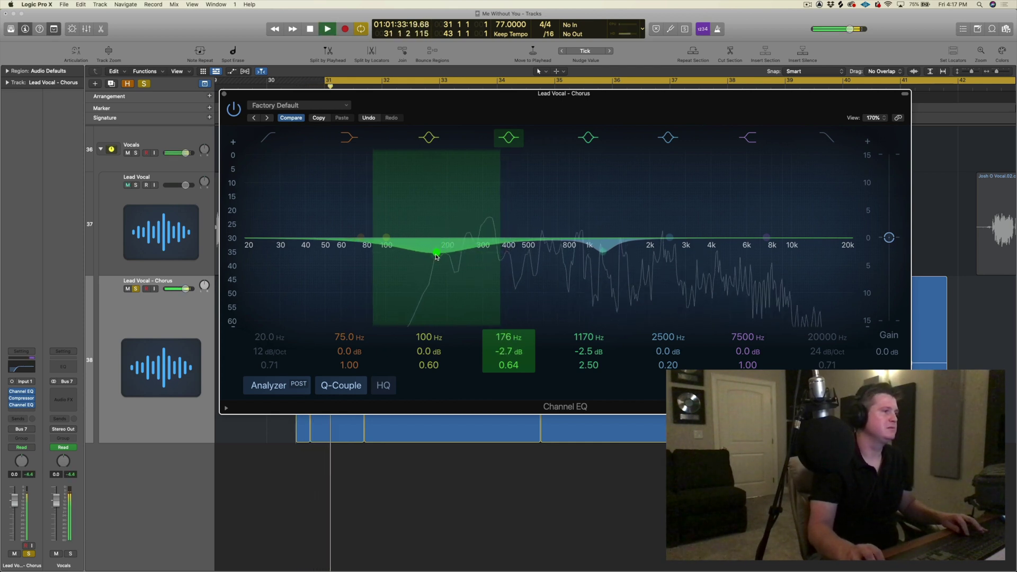
{"action": "key", "text": "space"}
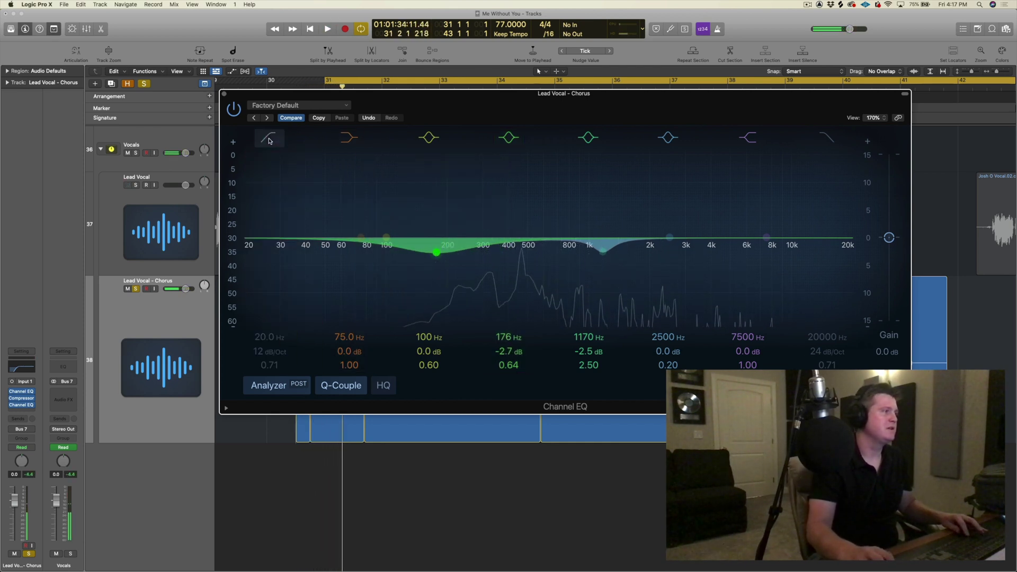
Enable the second Channel EQ's low cut at 12 dB/Oct and set it to 176 Hz by ear.
{"action": "left_click", "coordinate": [278, 265]}
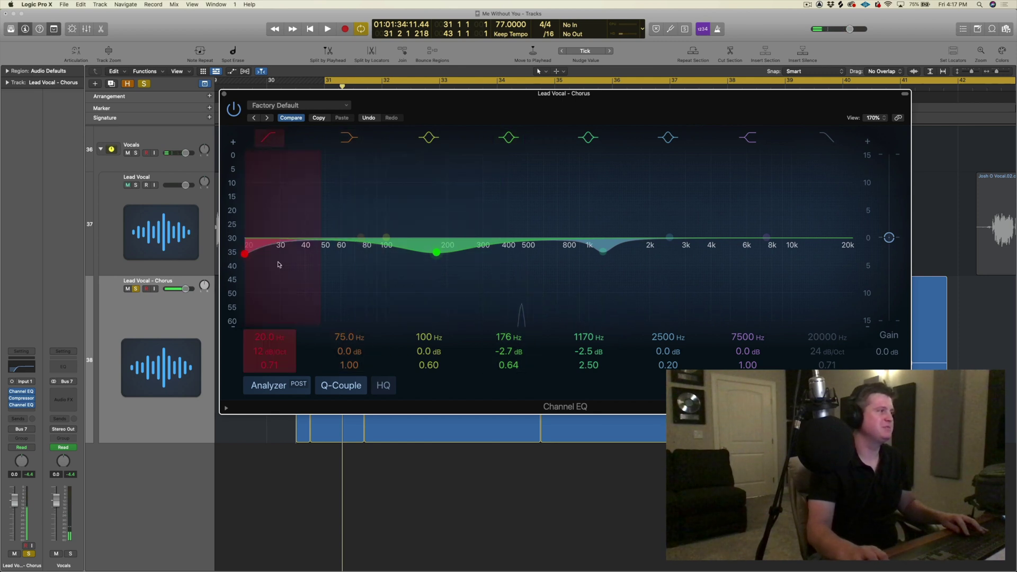
{"action": "left_click_drag", "start_coordinate": [275, 269], "coordinate": [432, 259]}
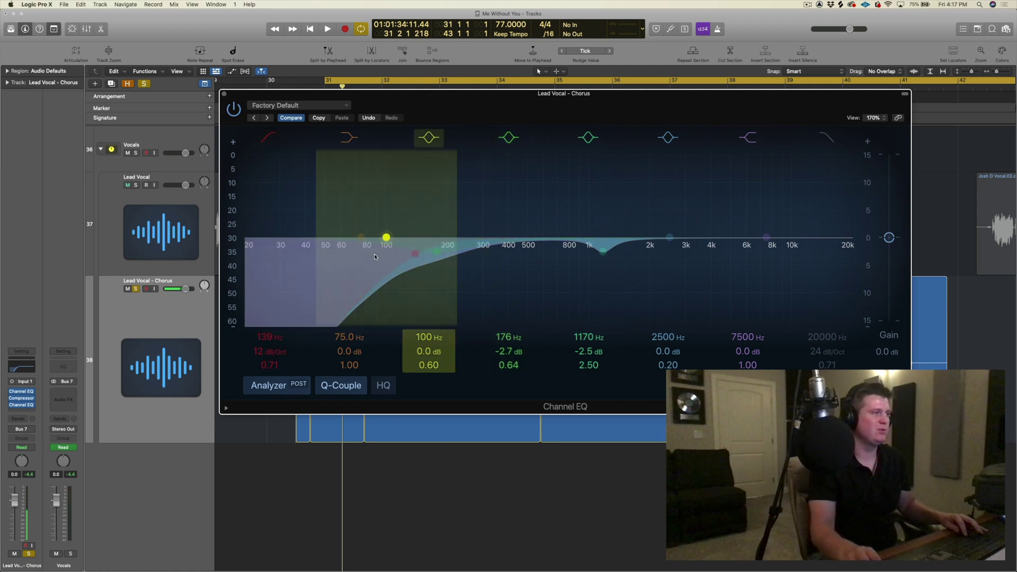
{"action": "key", "text": "space"}
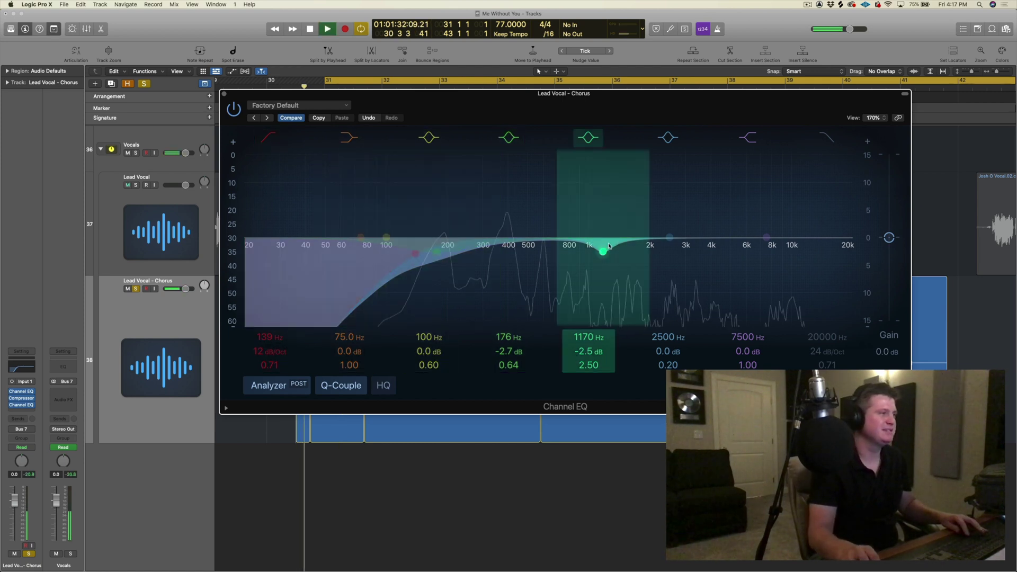
{"action": "left_click_drag", "start_coordinate": [415, 256], "coordinate": [441, 254]}
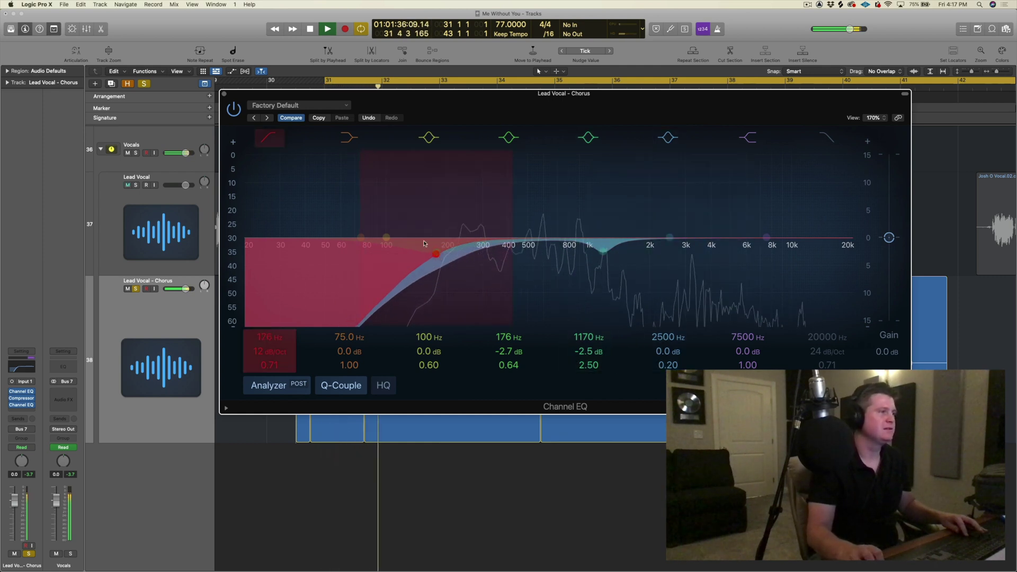
{"action": "key", "text": "space"}
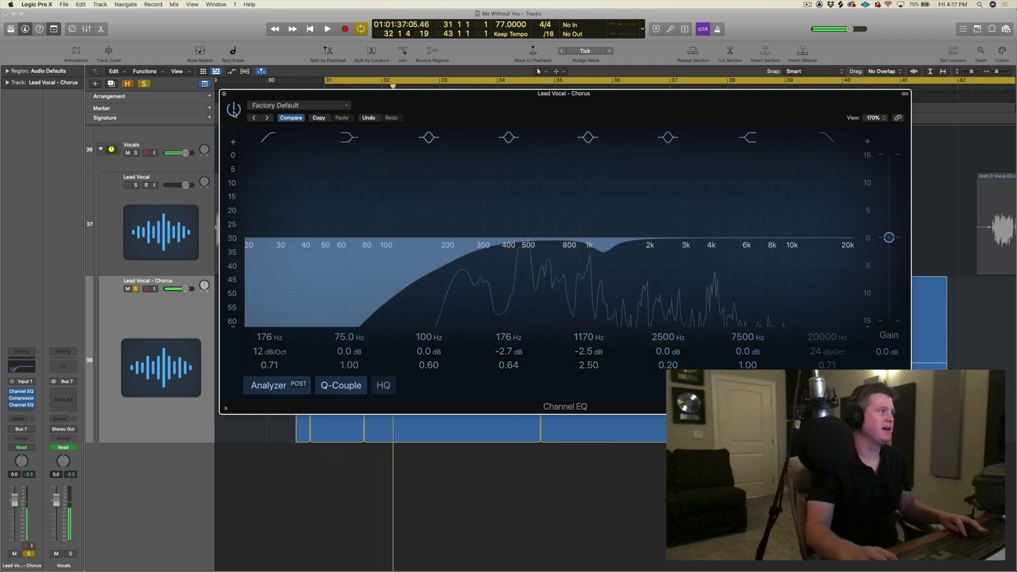
Compare the vocal with the second Channel EQ bypassed and active during playback.
{"action": "left_click", "coordinate": [234, 112]}
{"action": "key", "text": "space"}
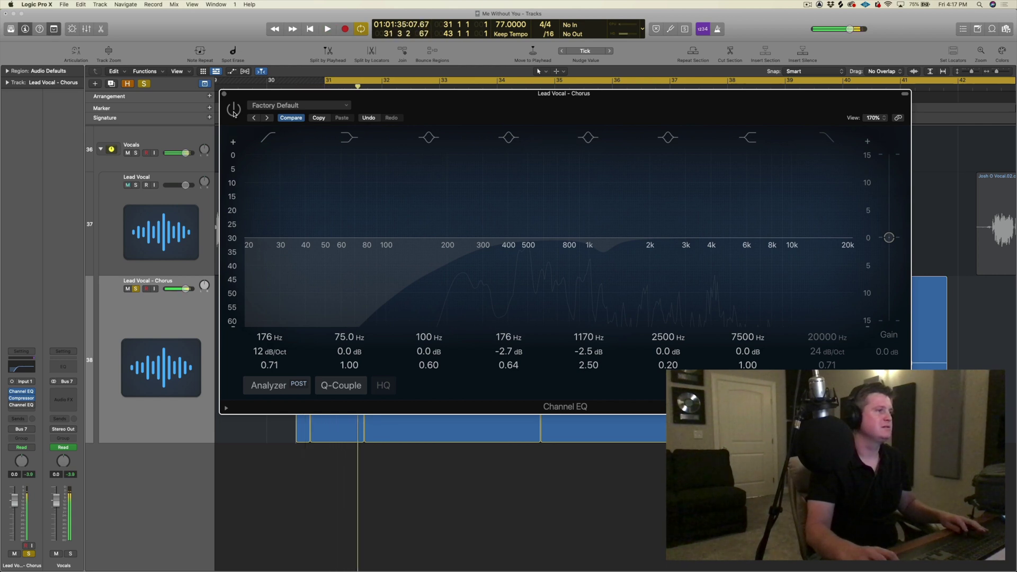
{"action": "key", "text": "space"}
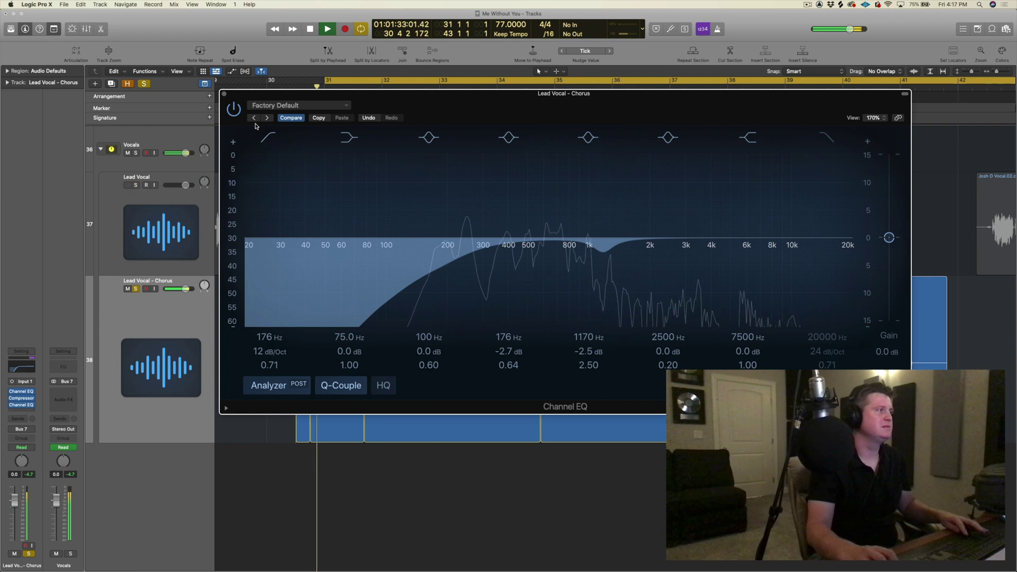
Adjust the second Channel EQ's low cut to 180 Hz with Q 0.93 during playback, and close the EQ.
{"action": "left_click", "coordinate": [234, 112]}
{"action": "left_click_drag", "start_coordinate": [436, 254], "coordinate": [440, 254]}
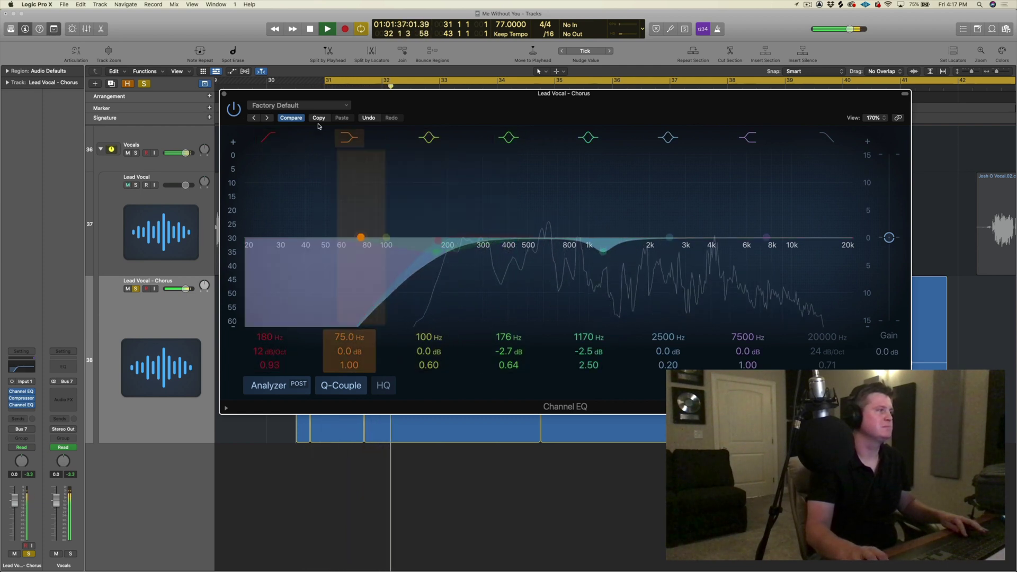
{"action": "key", "text": "space"}
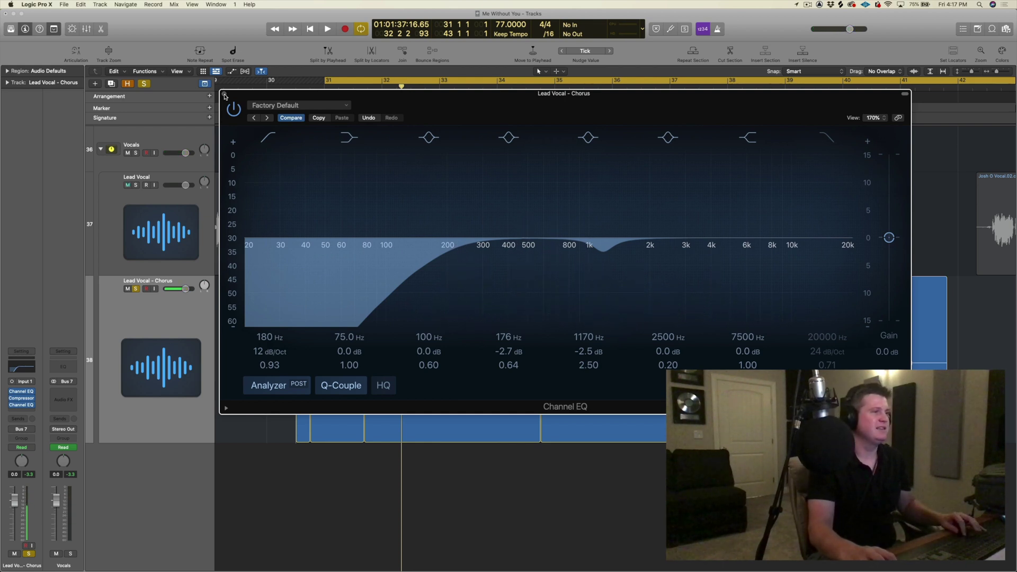
{"action": "left_click", "coordinate": [225, 94]}
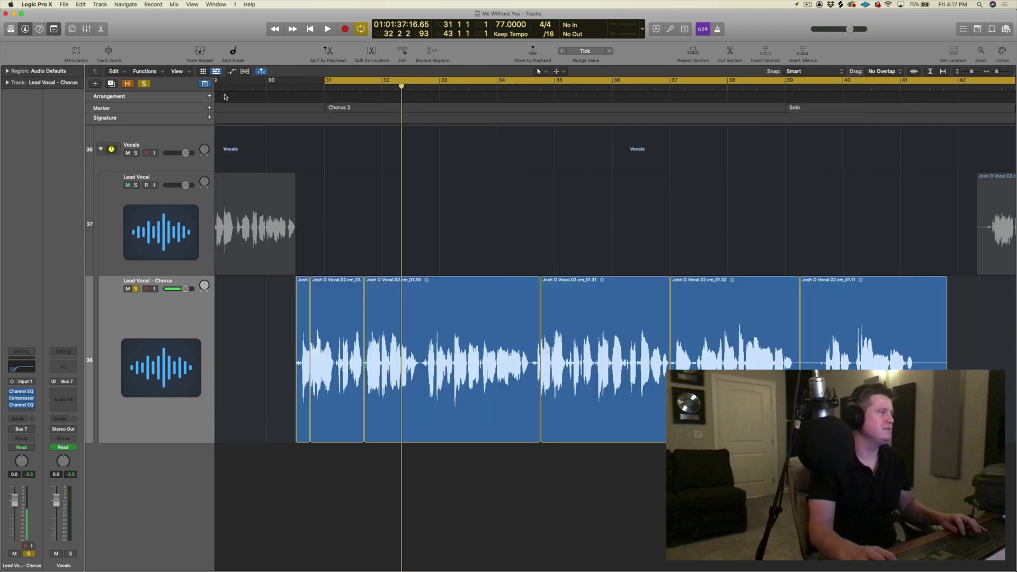
Unsolo the Lead Vocal - Chorus track and audition it in the full mix.
{"action": "left_click", "coordinate": [136, 289]}
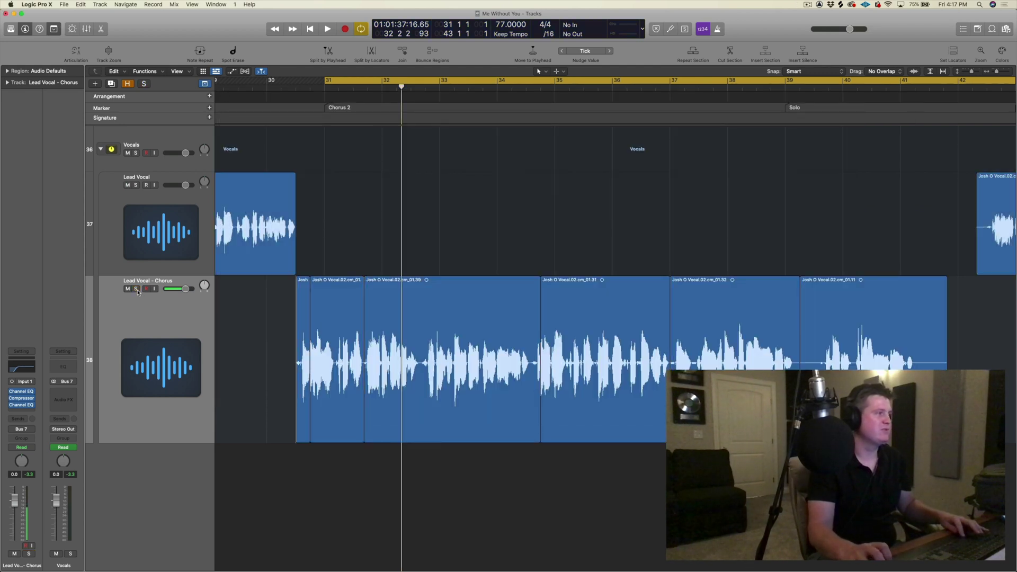
{"action": "key", "text": "space"}
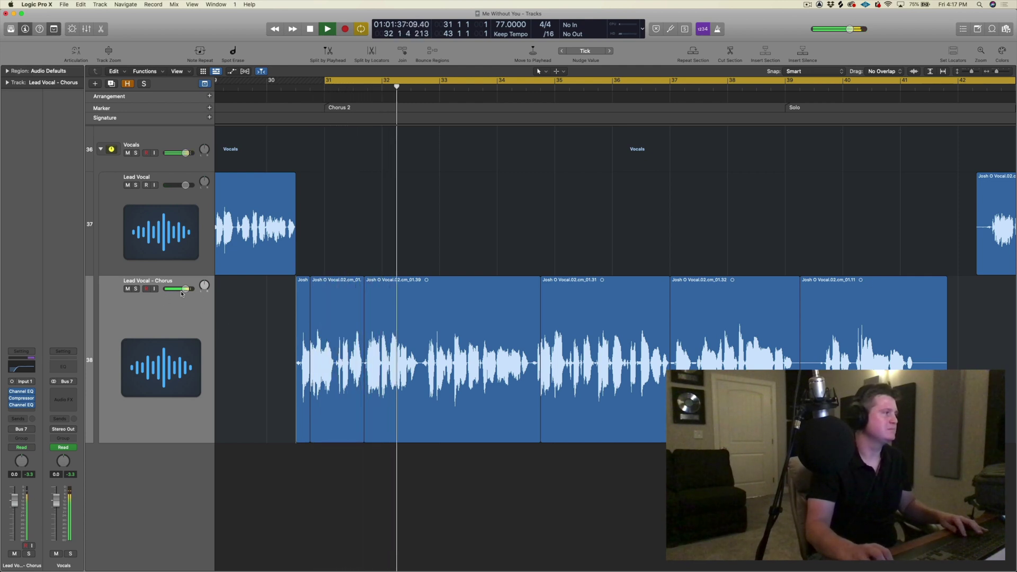
{"action": "key", "text": "space"}
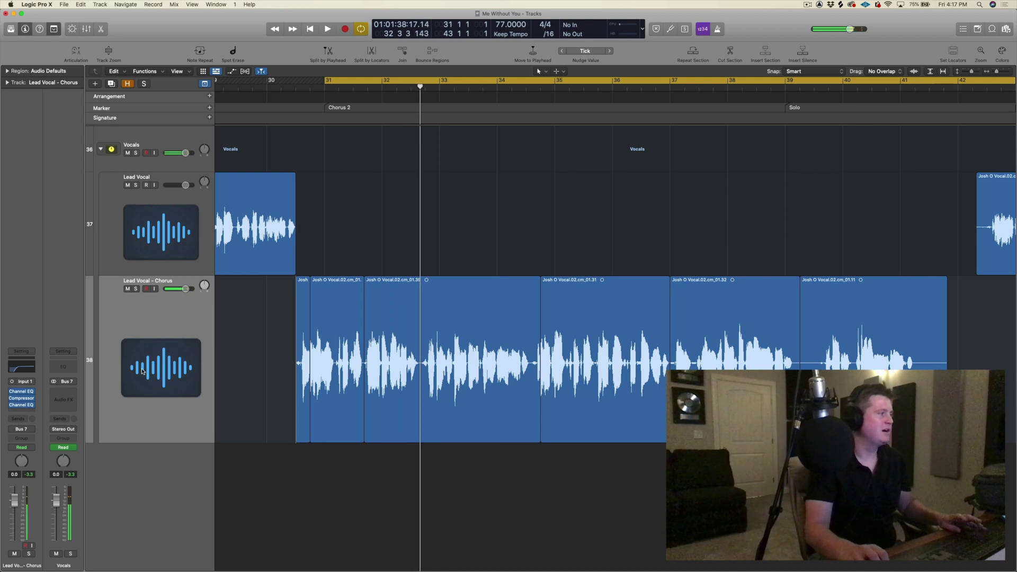
Add a send to Bus 8 on the Lead Vocal - Chorus track at 0.0 dB.
{"action": "left_click", "coordinate": [20, 420]}
{"action": "mouse_move", "coordinate": [51, 429]}
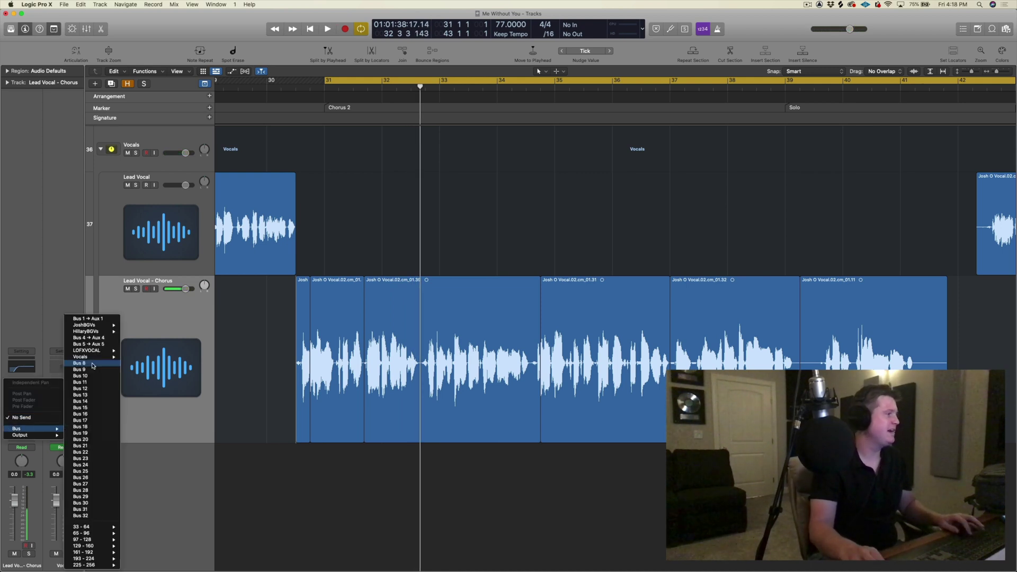
{"action": "left_click", "coordinate": [93, 364]}
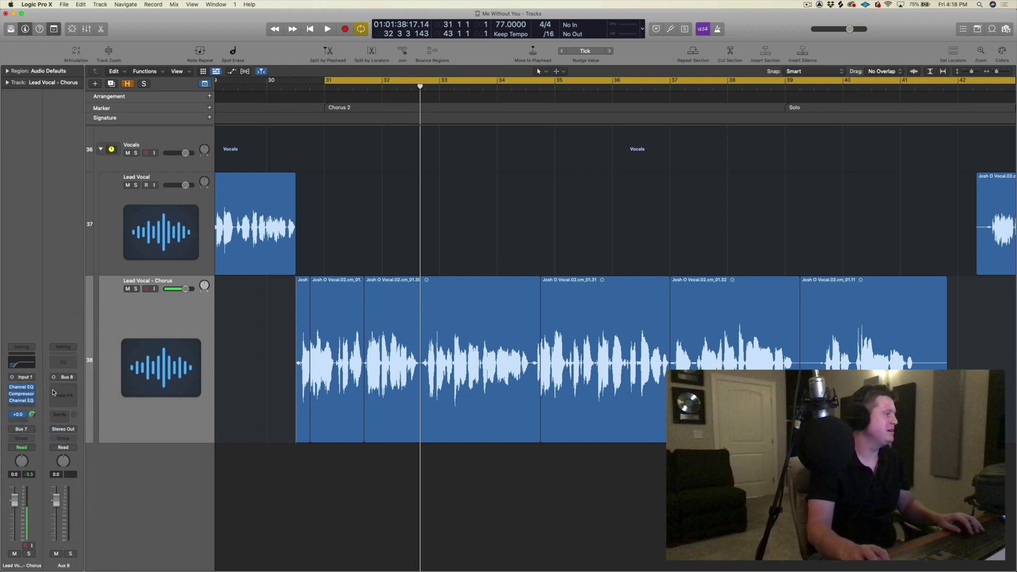
Insert the SilverVerb reverb on the Bus 8 aux channel and enlarge its window to 118%.
{"action": "left_click", "coordinate": [58, 392]}
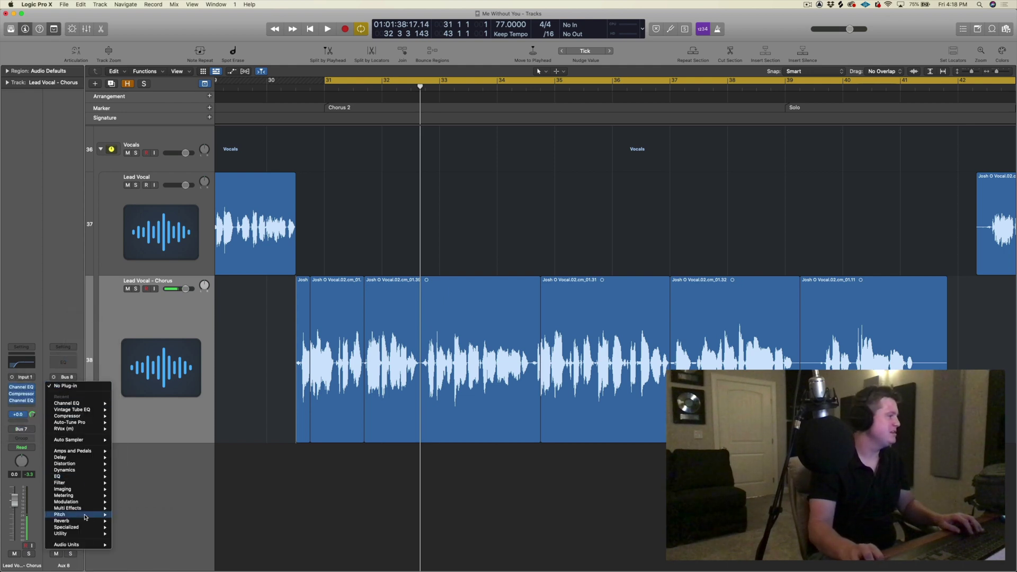
{"action": "mouse_move", "coordinate": [86, 522]}
{"action": "mouse_move", "coordinate": [153, 541]}
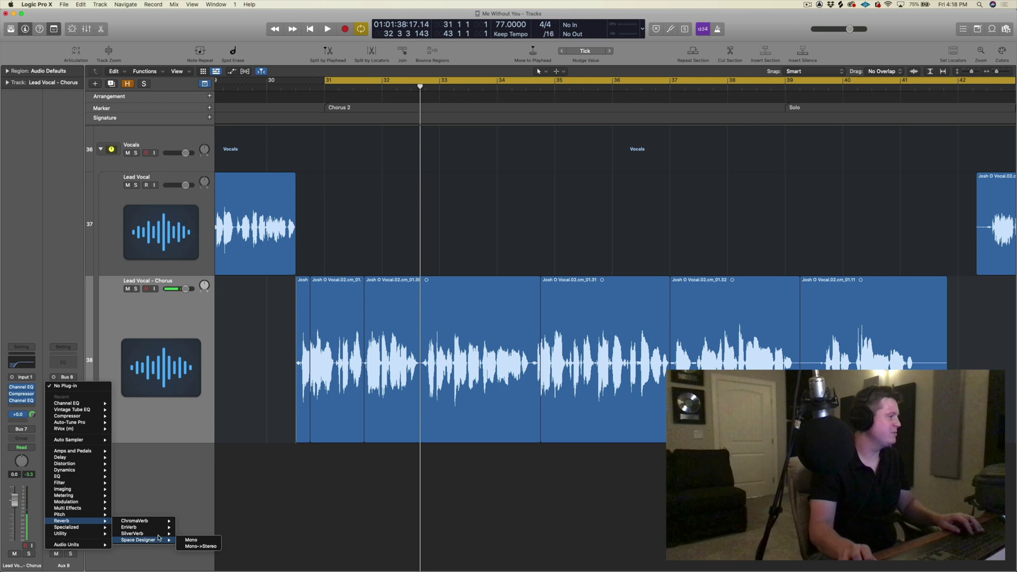
{"action": "left_click", "coordinate": [196, 540]}
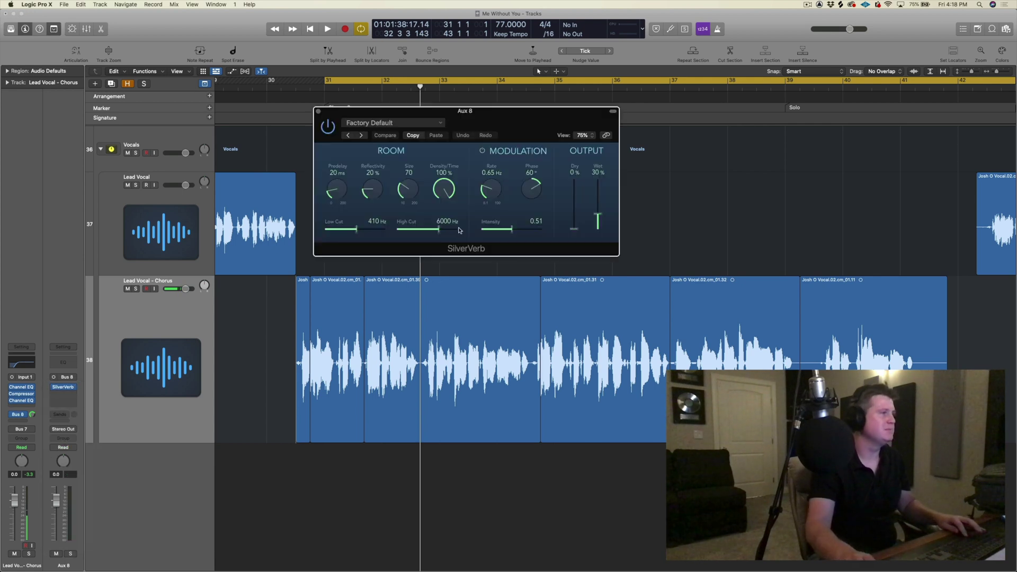
{"action": "left_click_drag", "start_coordinate": [522, 144], "coordinate": [627, 142]}
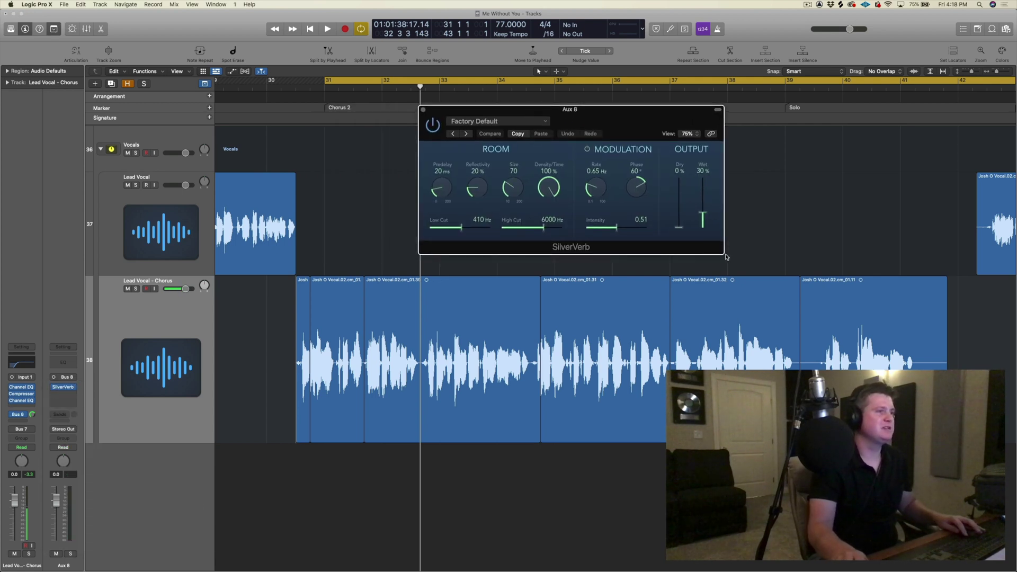
{"action": "left_click_drag", "start_coordinate": [725, 257], "coordinate": [901, 312]}
{"action": "left_click_drag", "start_coordinate": [680, 109], "coordinate": [495, 97]}
Set the SilverVerb's room size to 36 and its high cut to 5000 Hz while auditioning the vocal.
{"action": "key", "text": "space"}
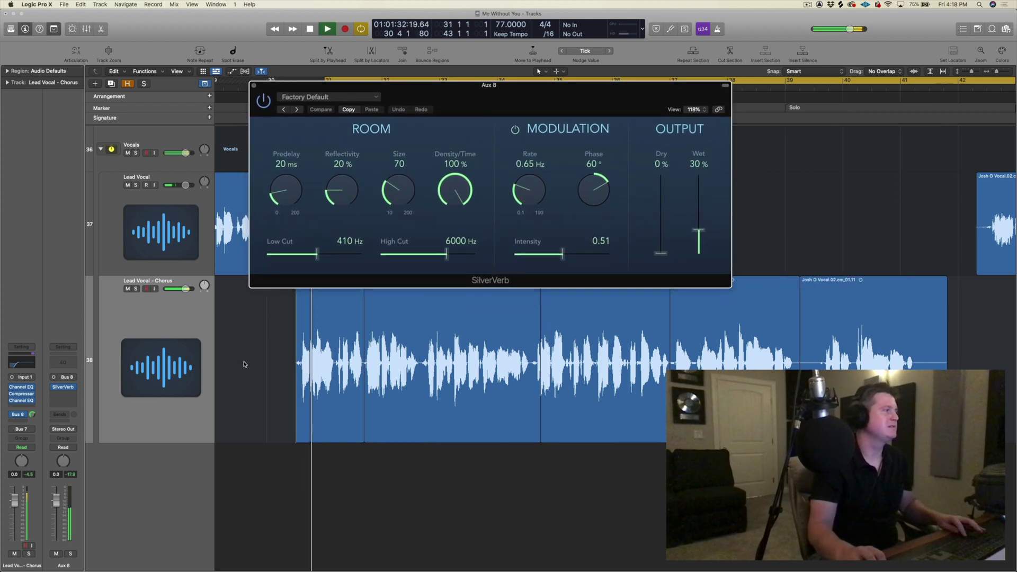
{"action": "key", "text": "space"}
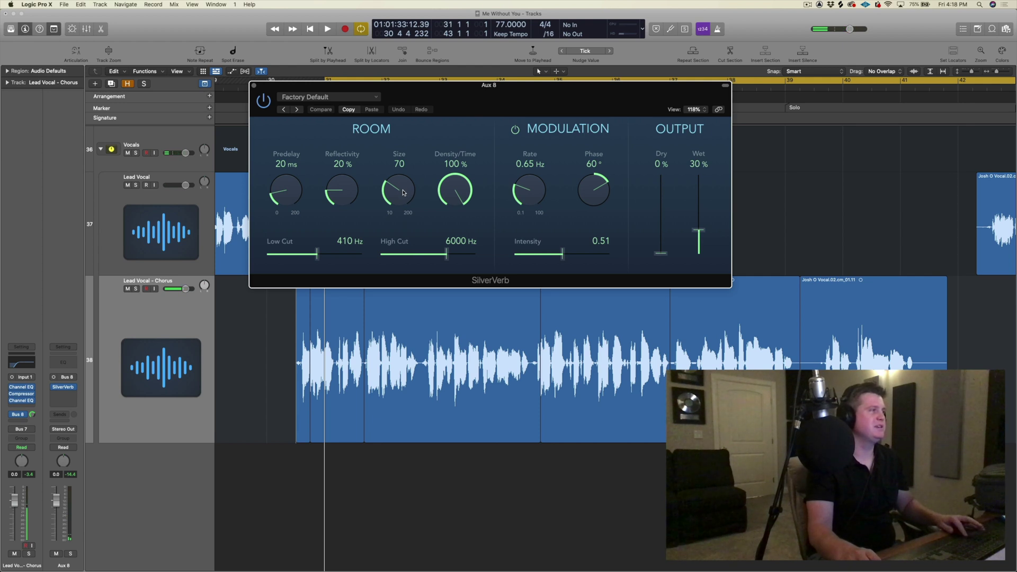
{"action": "key", "text": "space"}
{"action": "left_click_drag", "start_coordinate": [404, 193], "coordinate": [402, 198]}
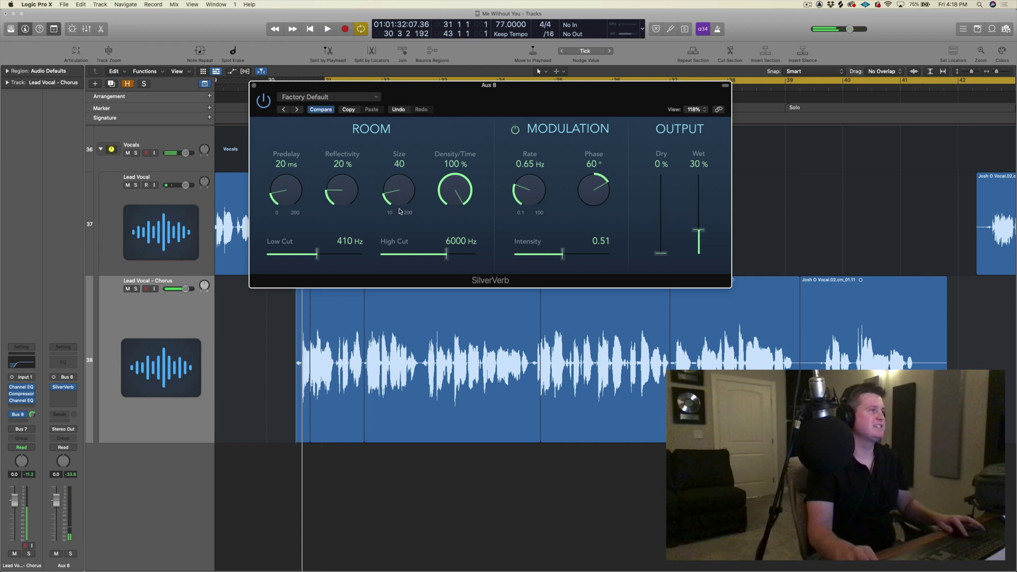
{"action": "key", "text": "space"}
{"action": "left_click_drag", "start_coordinate": [446, 255], "coordinate": [438, 257]}
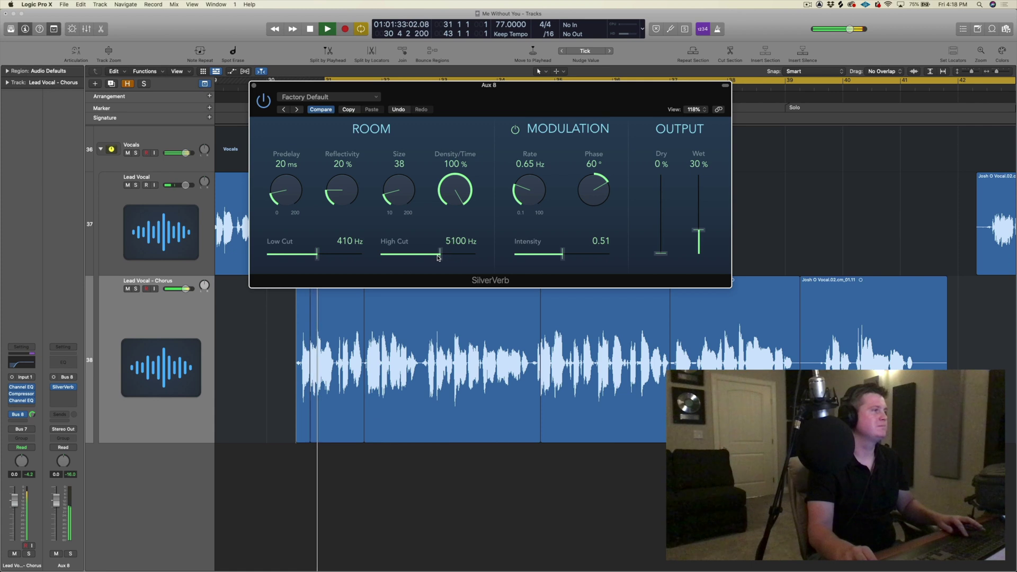
{"action": "left_click_drag", "start_coordinate": [402, 199], "coordinate": [399, 195]}
{"action": "key", "text": "space"}
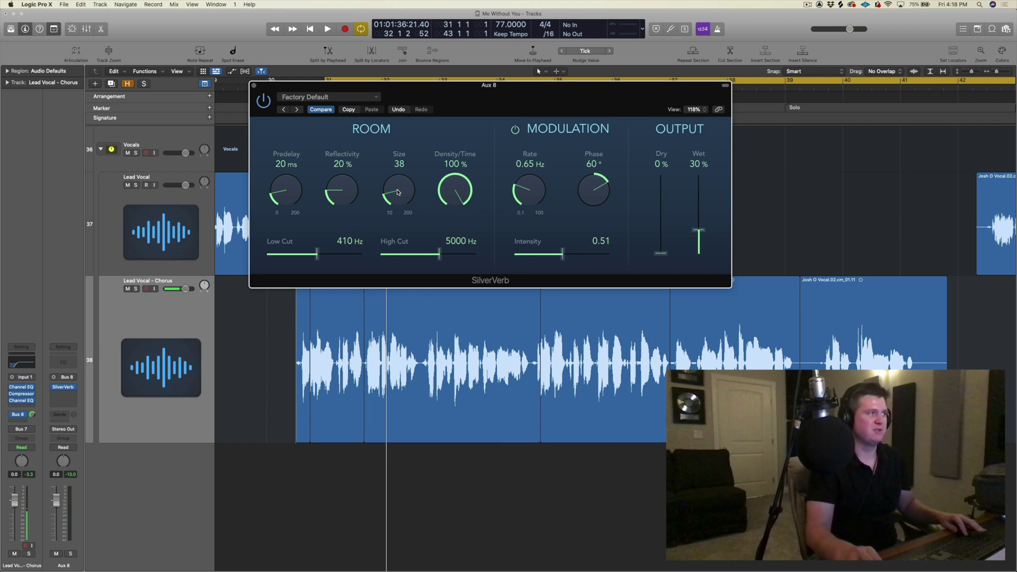
{"action": "left_click_drag", "start_coordinate": [293, 90], "coordinate": [308, 86]}
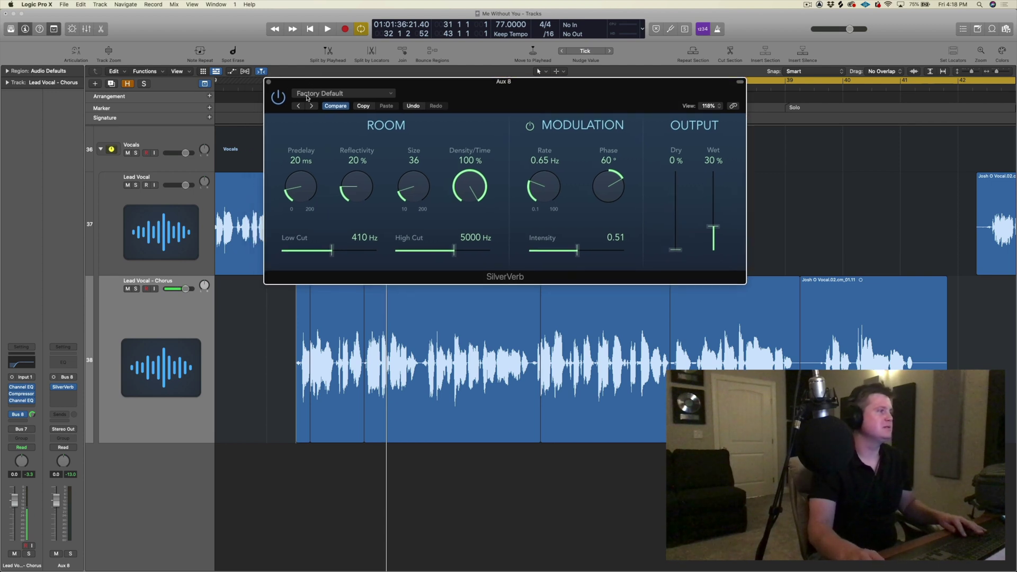
Lower the chorus vocal's Bus 8 send level by ear to reduce the reverb during playback.
{"action": "key", "text": "space"}
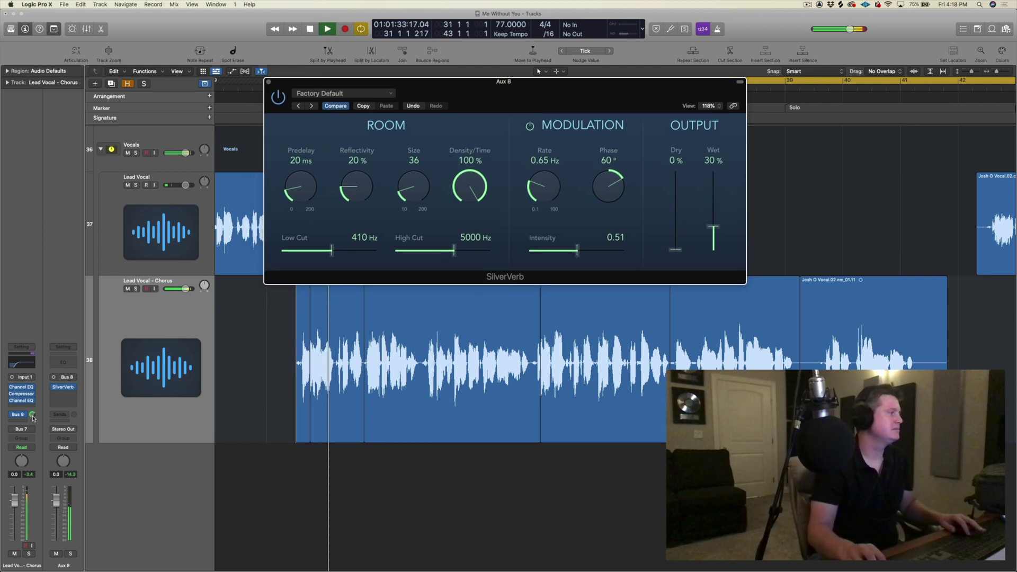
{"action": "key", "text": "space"}
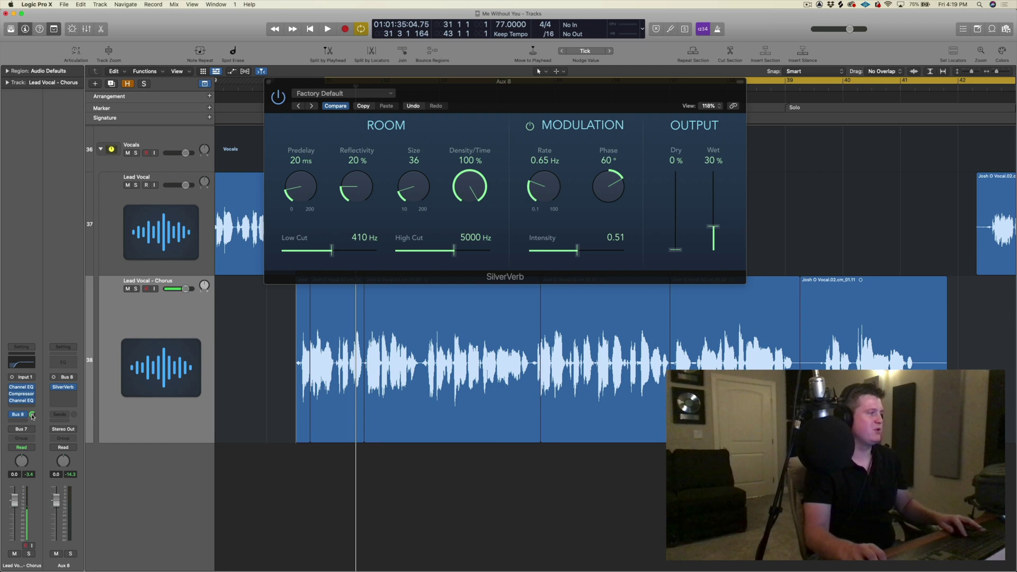
{"action": "key", "text": "space"}
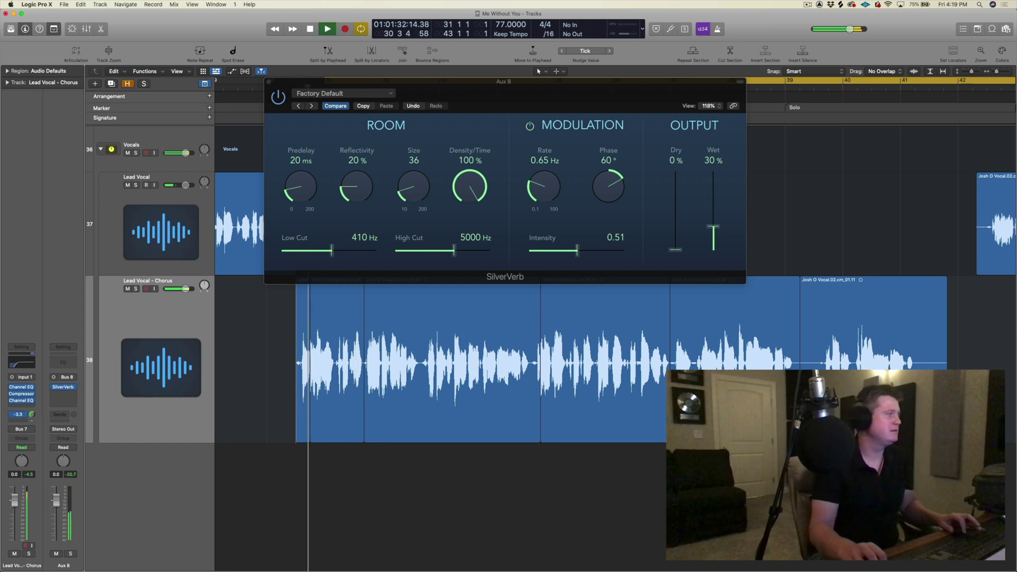
{"action": "left_click_drag", "start_coordinate": [31, 414], "coordinate": [31, 429]}
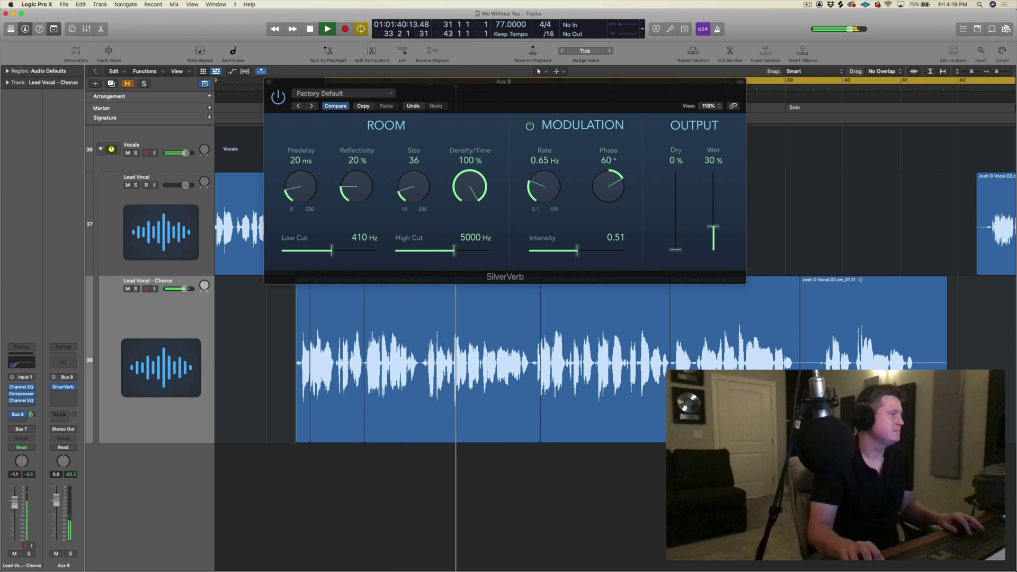
Set the Lead Vocal - Chorus fader to -1.9 dB by ear, hide the plug-in window, and stop playback.
{"action": "left_click_drag", "start_coordinate": [15, 501], "coordinate": [14, 509]}
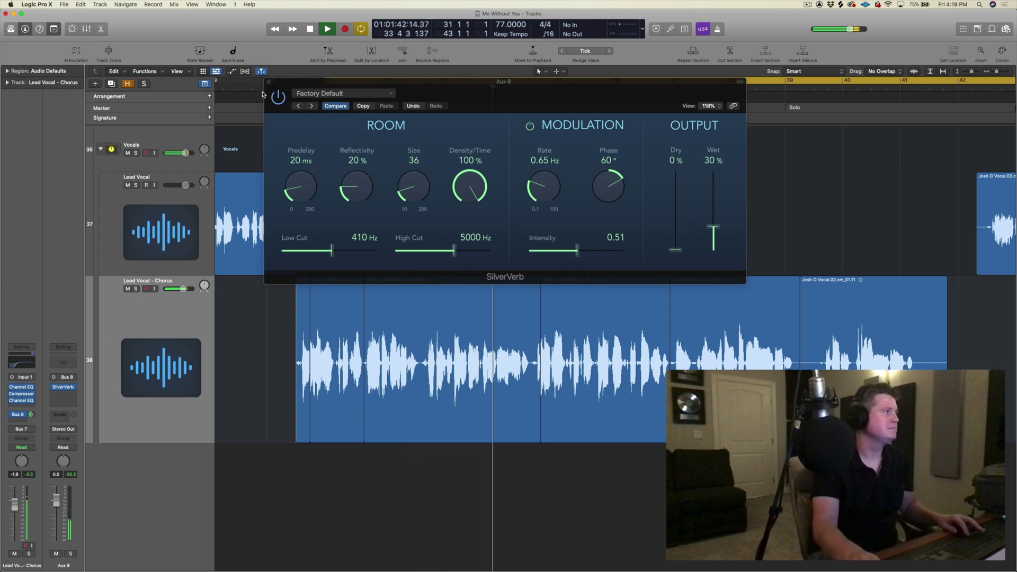
{"action": "key", "text": "v"}
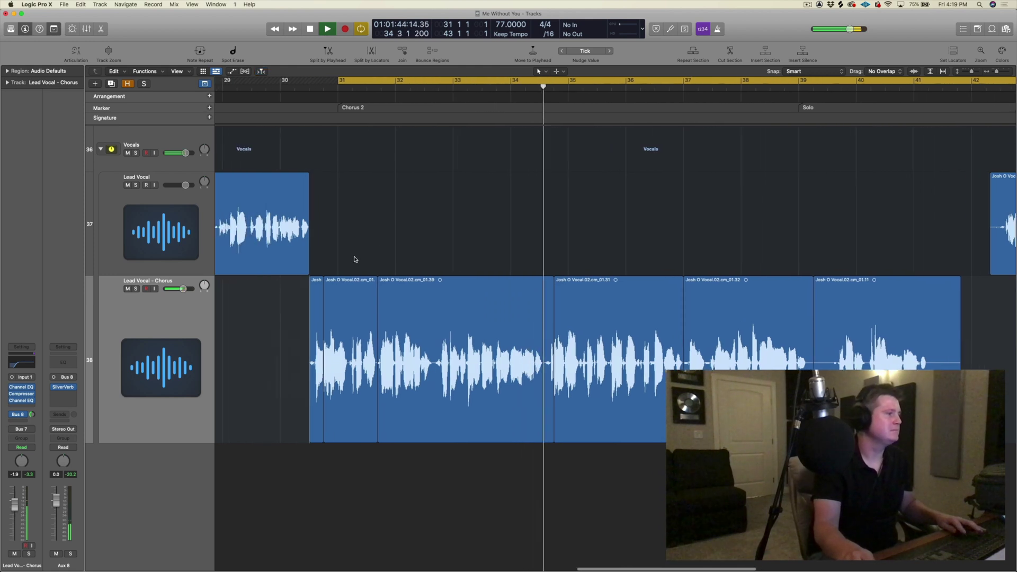
{"action": "key", "text": "space"}
Add a Bus 9 send to the Lead Vocal - Chorus track and insert a mono Stereo Delay on its aux channel.
{"action": "left_click", "coordinate": [21, 400]}
{"action": "left_click", "coordinate": [90, 502]}
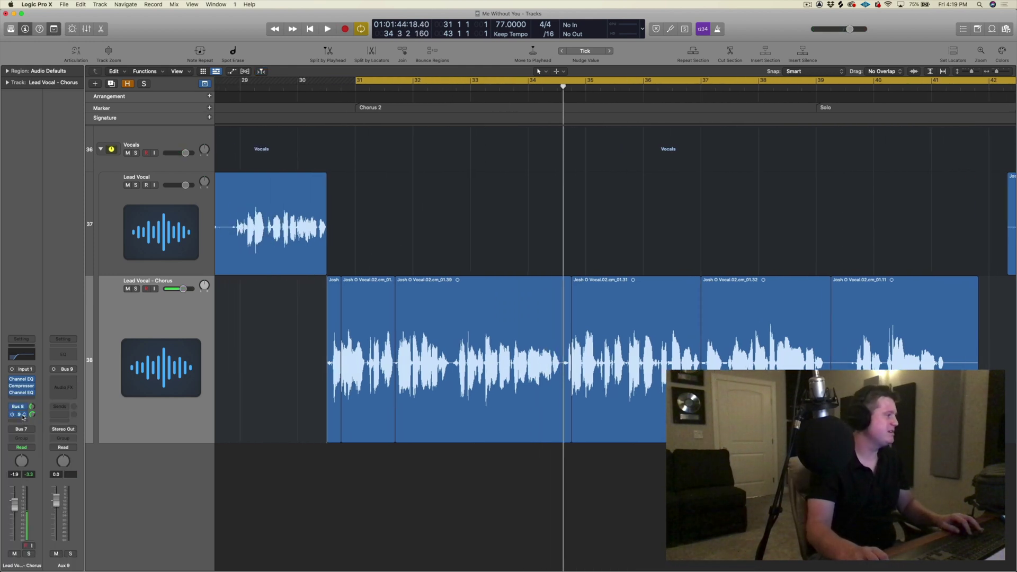
{"action": "left_click", "coordinate": [63, 378]}
{"action": "mouse_move", "coordinate": [74, 449]}
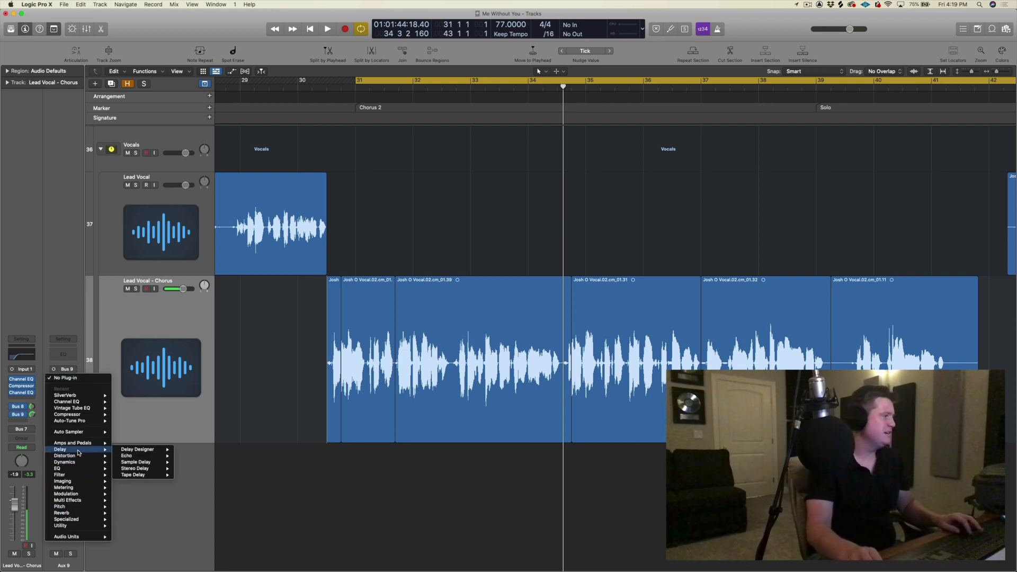
{"action": "mouse_move", "coordinate": [156, 464]}
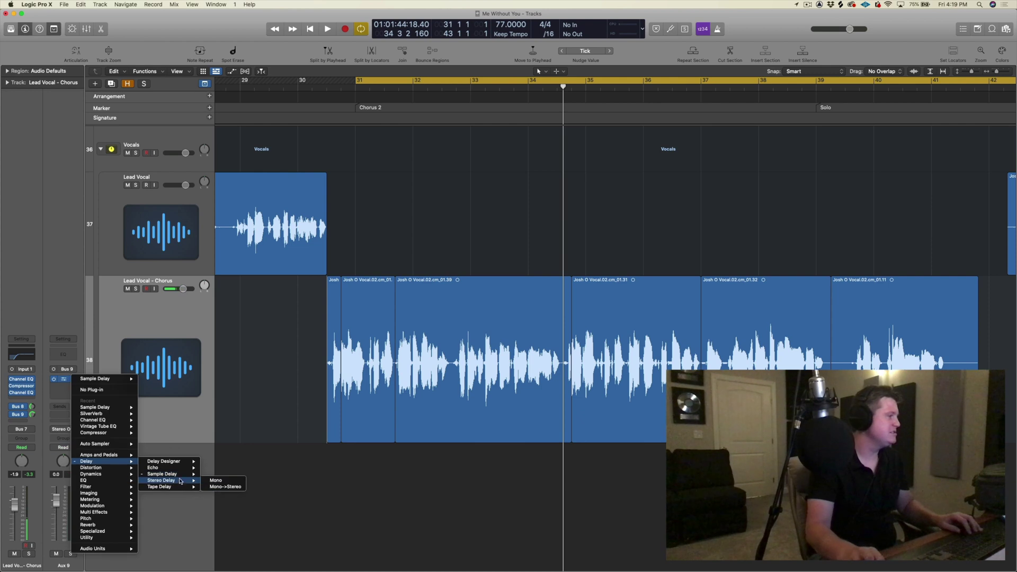
{"action": "left_click", "coordinate": [218, 482]}
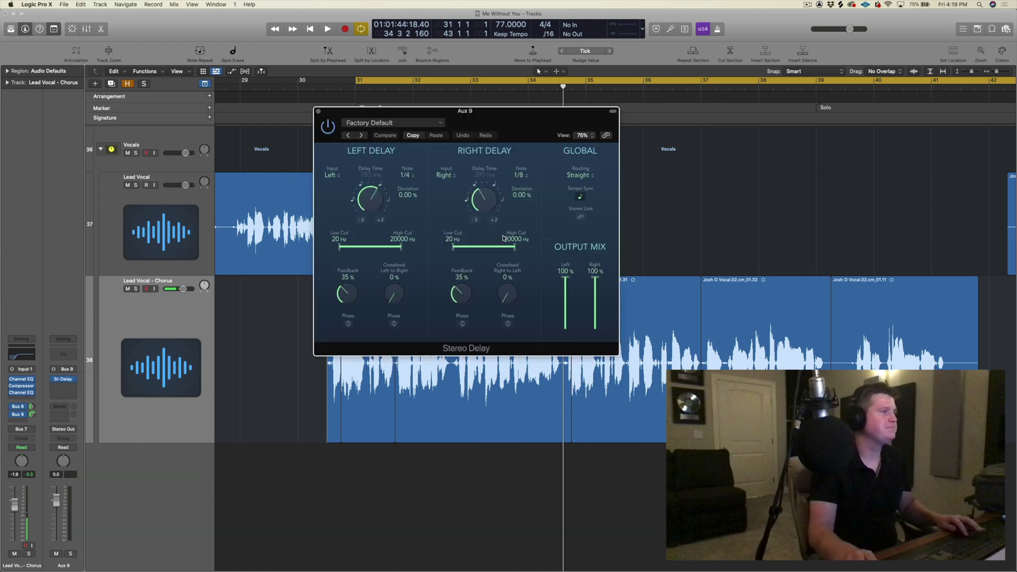
Set the Stereo Delay's high cut to 2000 Hz for the left delay and 1400 Hz for the right delay.
{"action": "left_click_drag", "start_coordinate": [514, 248], "coordinate": [496, 258]}
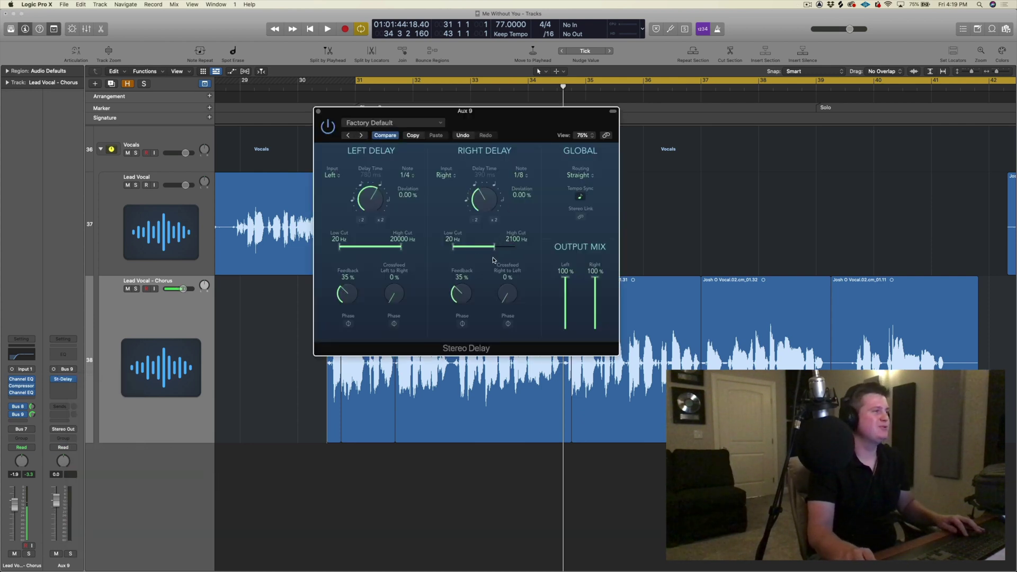
{"action": "left_click_drag", "start_coordinate": [400, 247], "coordinate": [393, 246]}
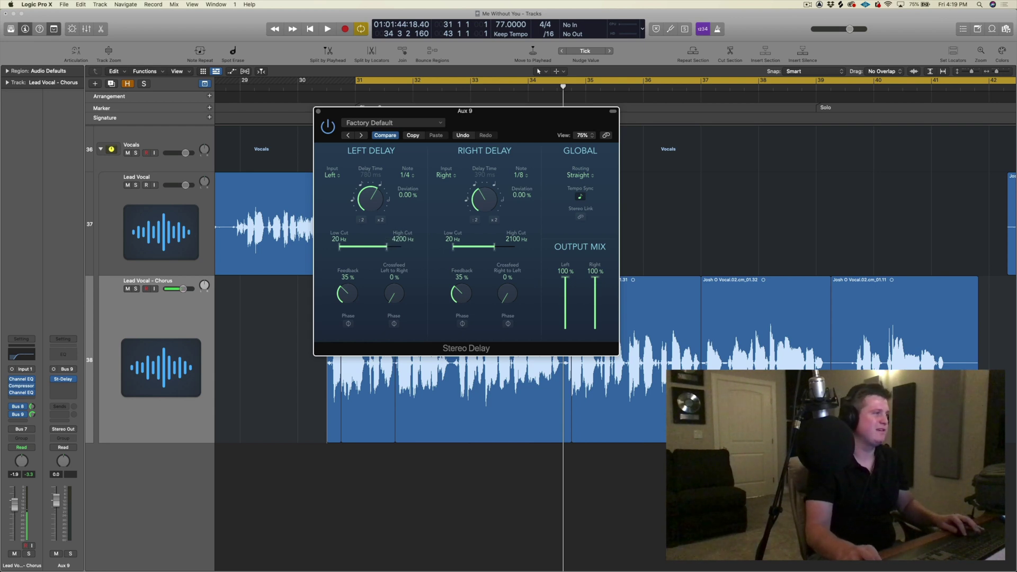
{"action": "left_click_drag", "start_coordinate": [381, 251], "coordinate": [379, 251]}
{"action": "left_click_drag", "start_coordinate": [494, 248], "coordinate": [487, 251]}
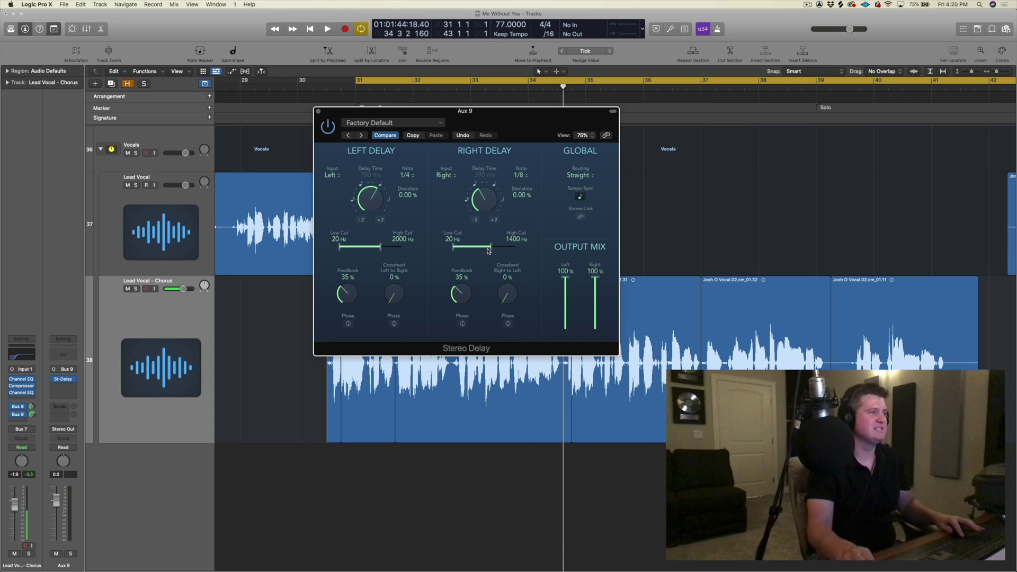
Audition the Stereo Delay, and shorten the left delay to 1/16 with +8.00% deviation and the right to 1/16 dotted with -1.33%.
{"action": "key", "text": "space"}
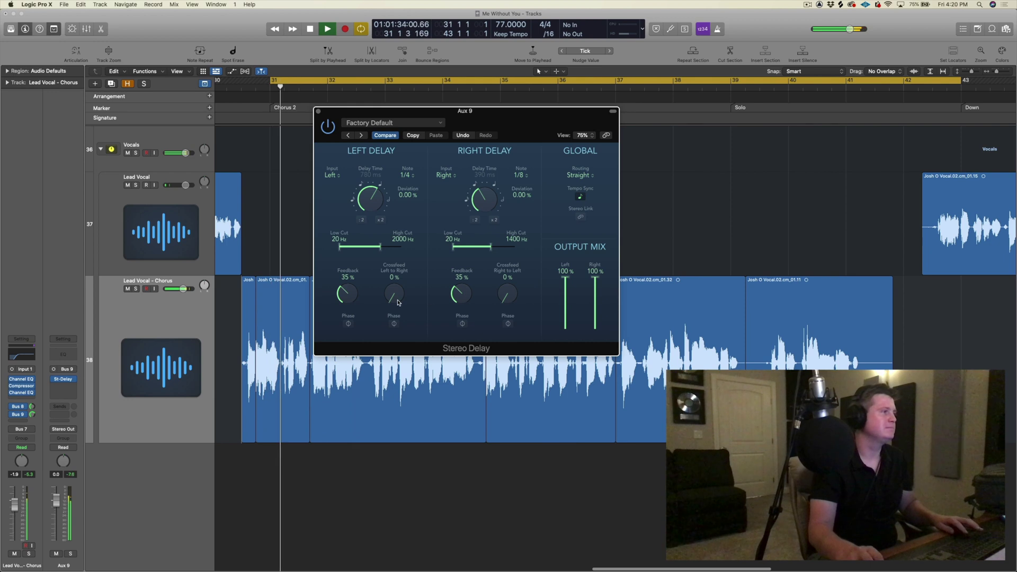
{"action": "key", "text": "space"}
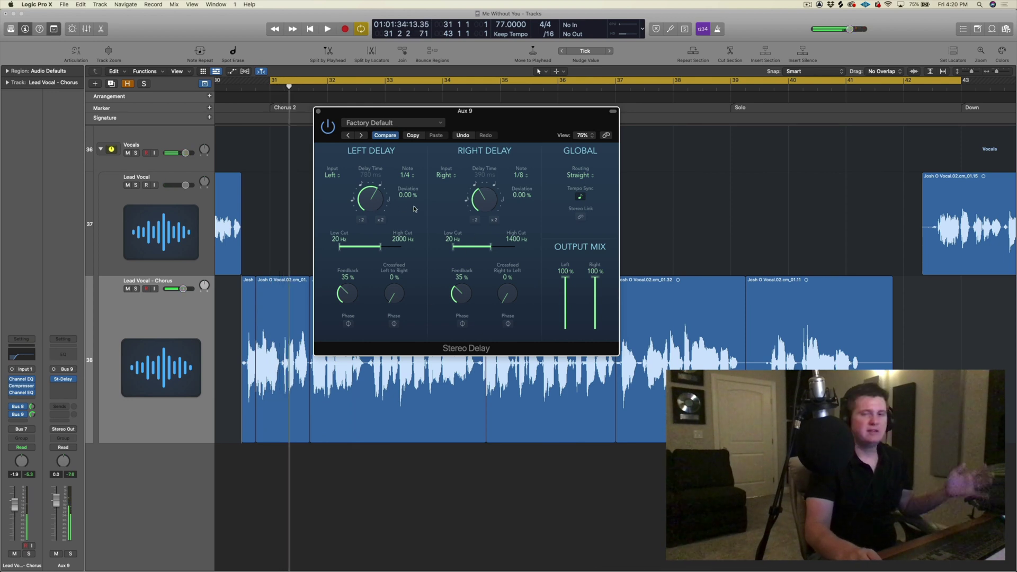
{"action": "left_click_drag", "start_coordinate": [371, 202], "coordinate": [356, 246]}
{"action": "mouse_move", "coordinate": [482, 197]}
{"action": "left_mouse_down"}
{"action": "mouse_move", "coordinate": [472, 225]}
{"action": "mouse_move", "coordinate": [473, 213]}
{"action": "left_mouse_up"}
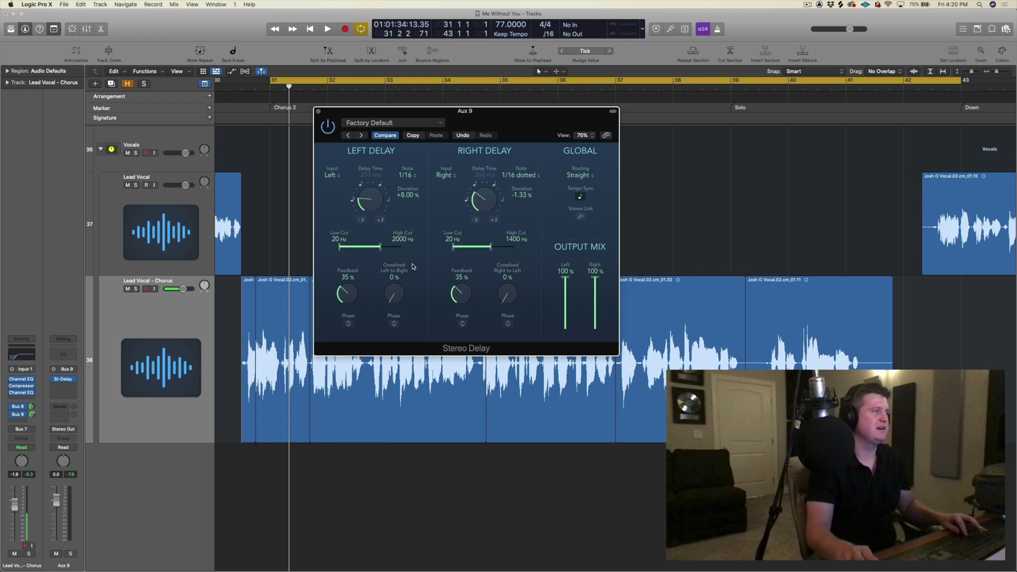
Solo the Lead Vocal - Chorus track, audition it with the Stereo Delay, and hide the delay's window before listening again.
{"action": "left_click", "coordinate": [135, 288]}
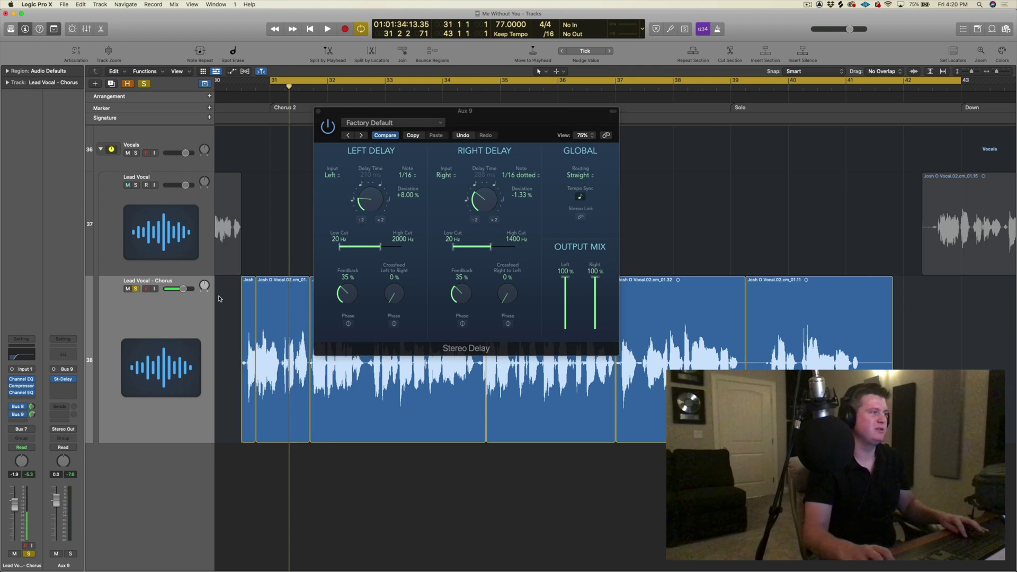
{"action": "key", "text": "space"}
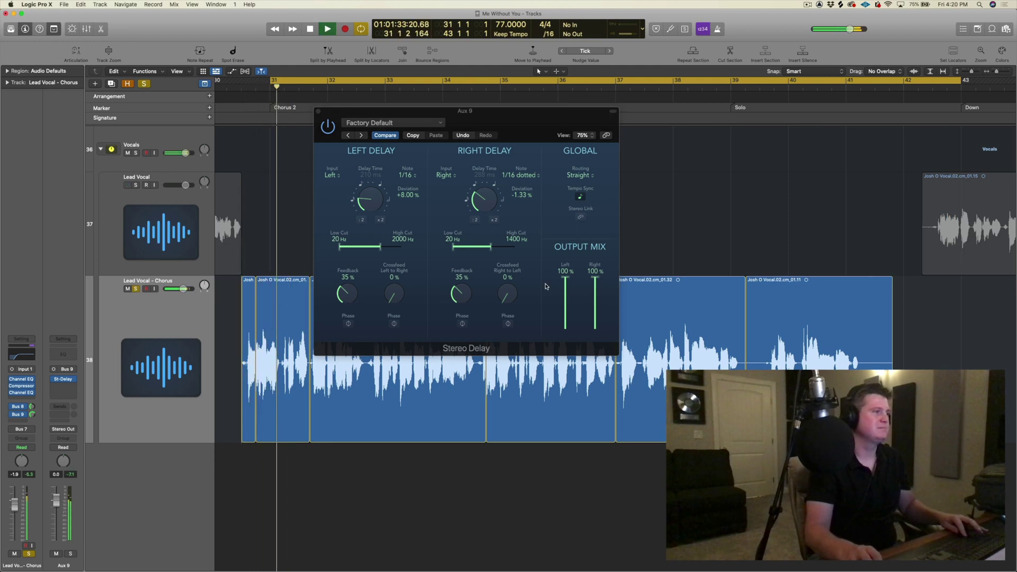
{"action": "key", "text": "space"}
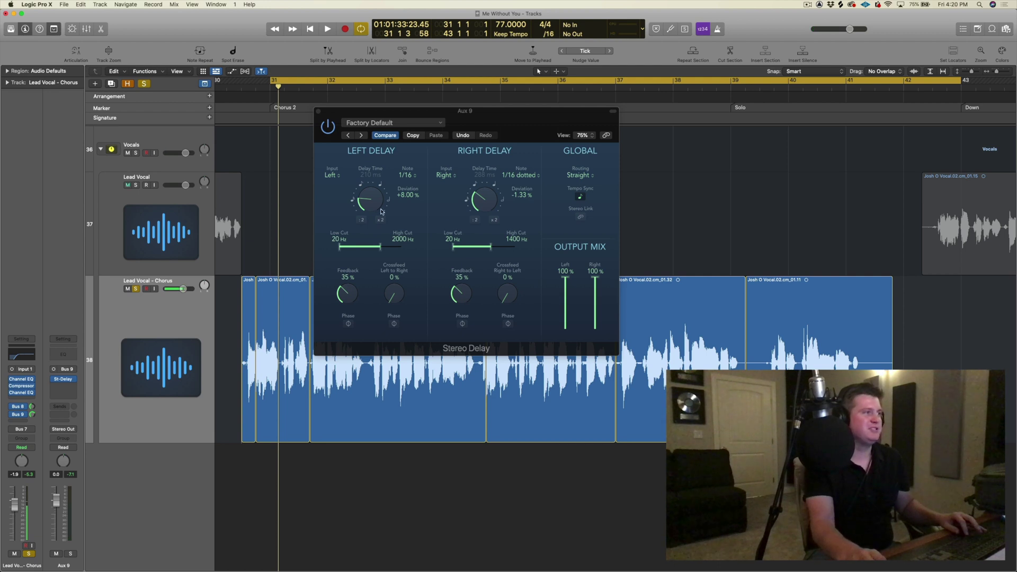
{"action": "key", "text": "space"}
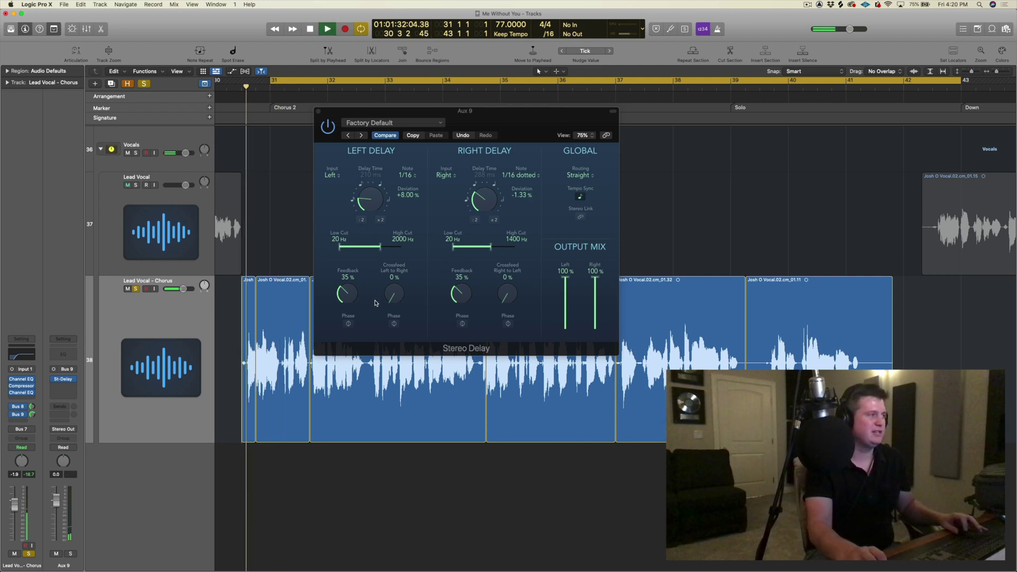
{"action": "key", "text": "space"}
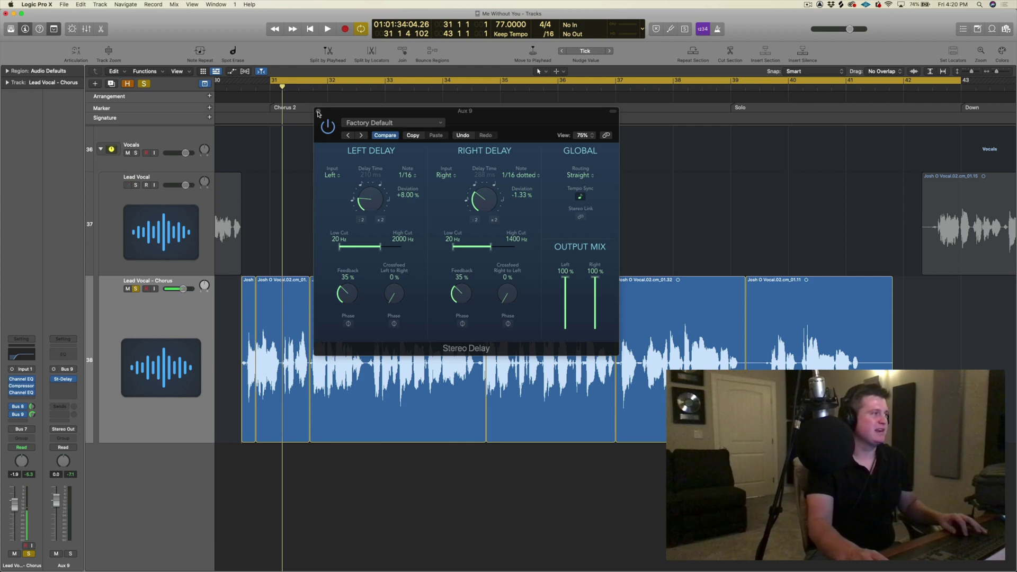
{"action": "left_click", "coordinate": [319, 113]}
{"action": "key", "text": "space"}
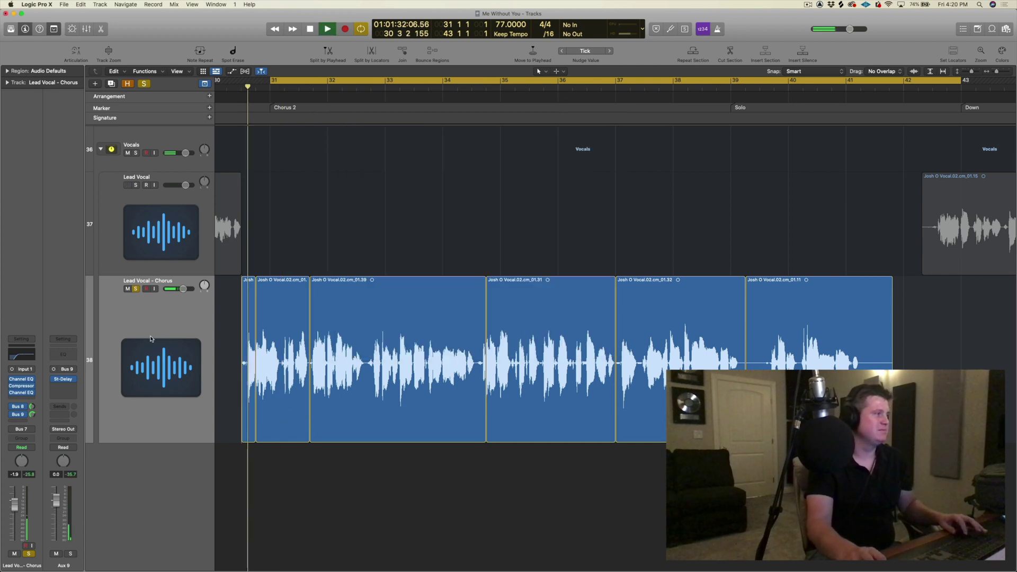
{"action": "key", "text": "space"}
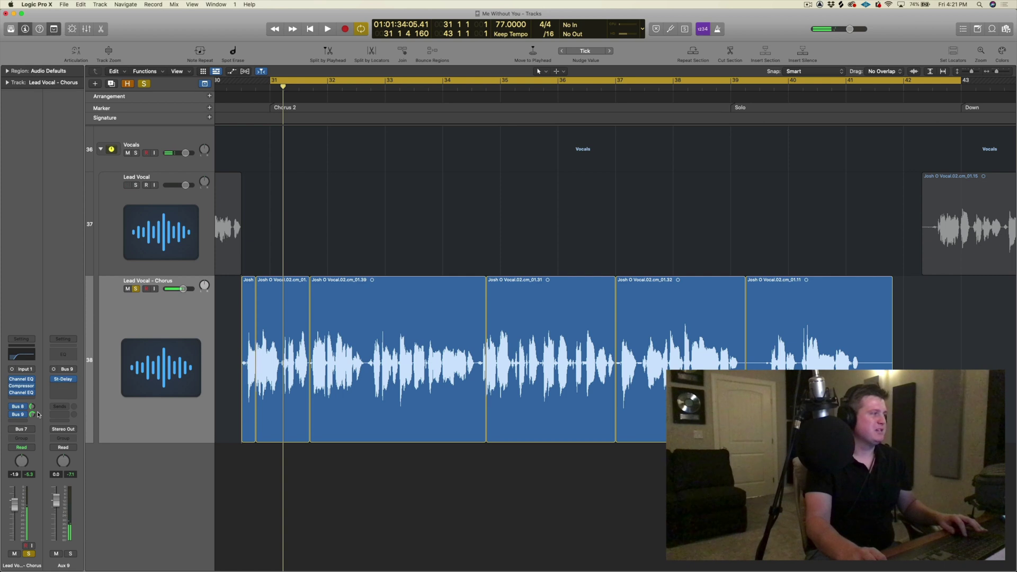
Insert a Channel EQ on Aux 9, and raise the Stereo Delay's low cut to 260 Hz left and 190 Hz right.
{"action": "left_click", "coordinate": [63, 354]}
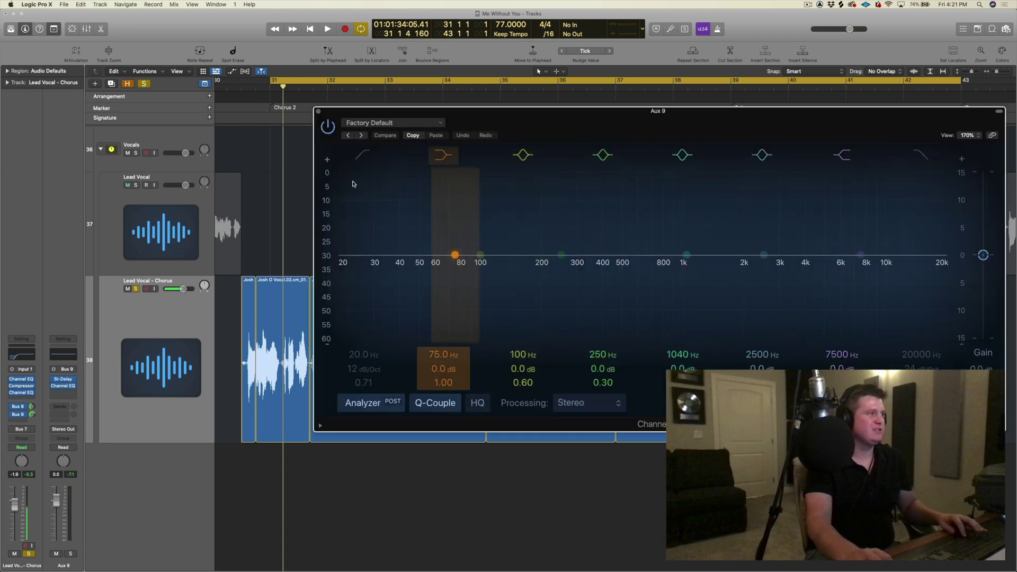
{"action": "left_click", "coordinate": [63, 379]}
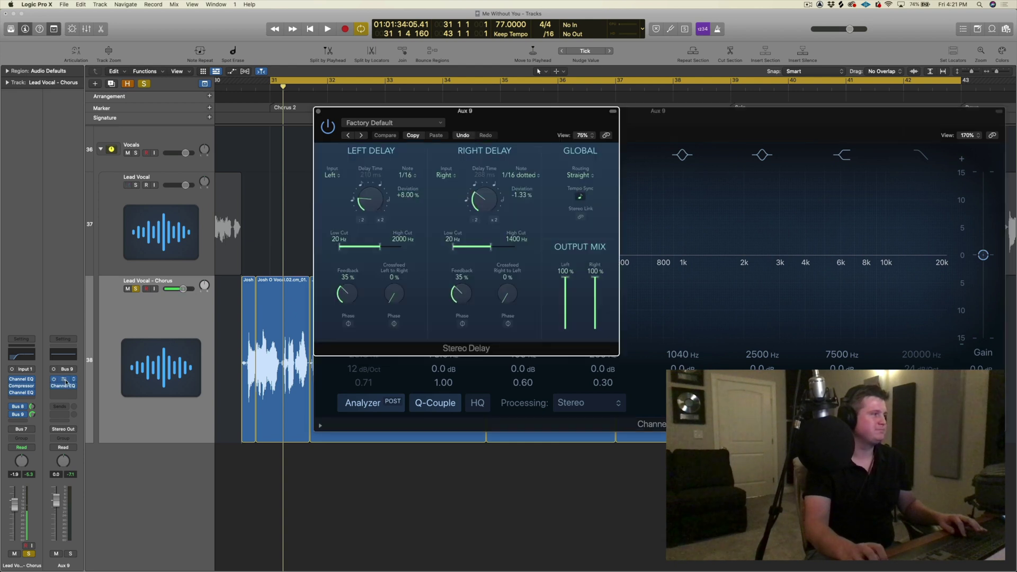
{"action": "left_click_drag", "start_coordinate": [340, 247], "coordinate": [346, 250]}
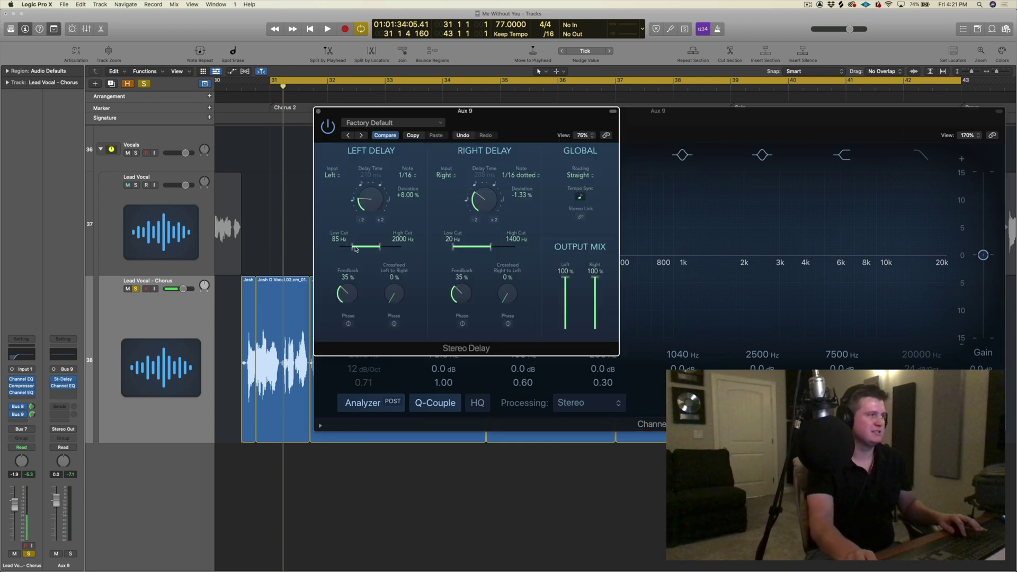
{"action": "left_click_drag", "start_coordinate": [459, 250], "coordinate": [476, 249]}
{"action": "key", "text": "space"}
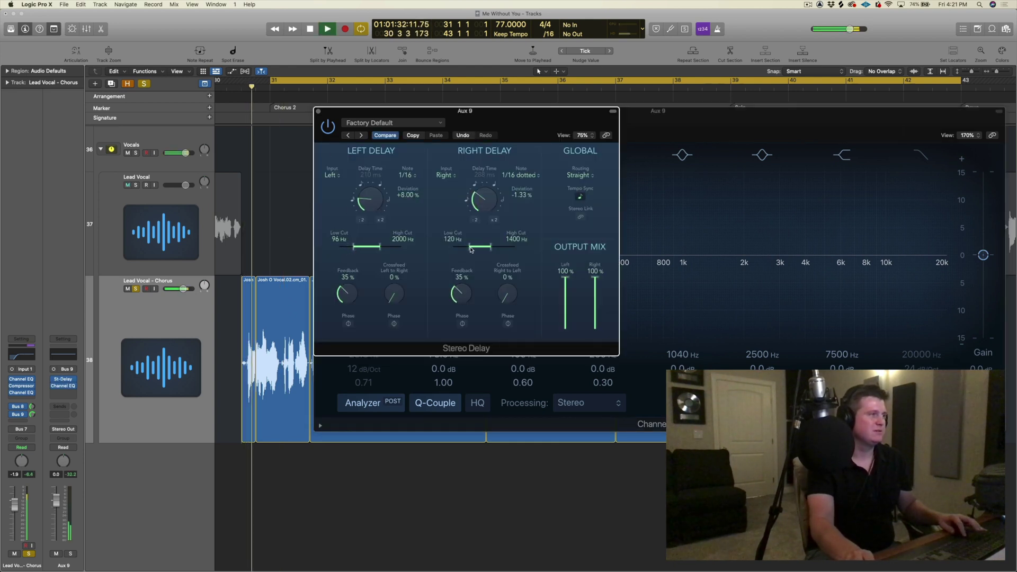
{"action": "left_click_drag", "start_coordinate": [369, 252], "coordinate": [377, 253]}
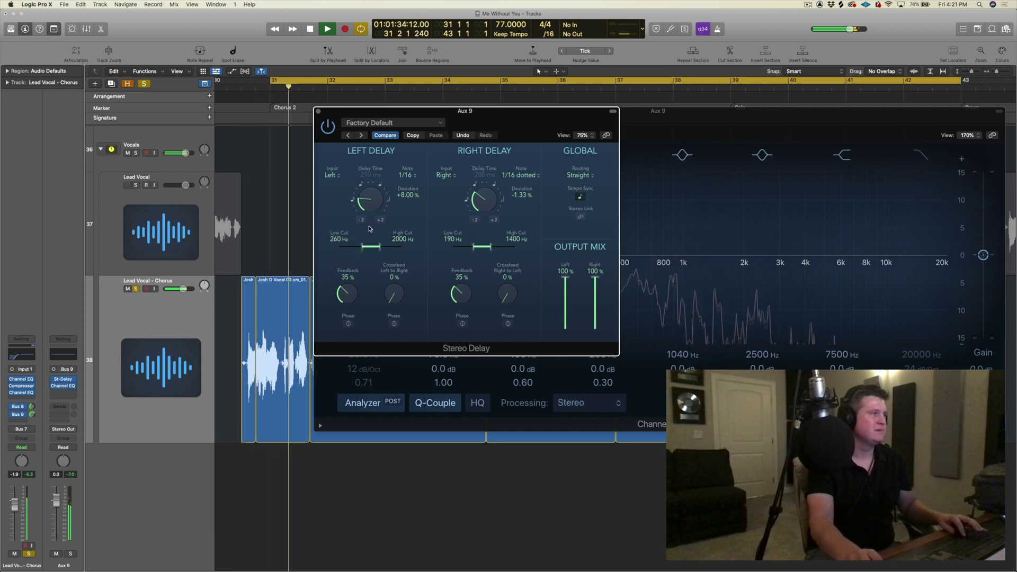
{"action": "key", "text": "space"}
{"action": "left_click", "coordinate": [317, 112]}
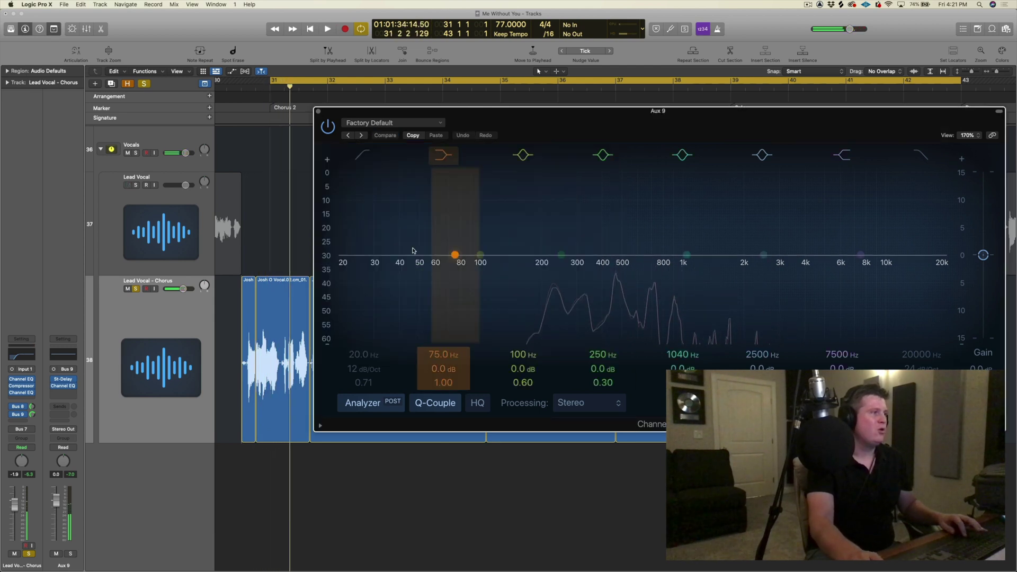
Enable the low cut filter at 141 Hz in Aux 9's Channel EQ, audition the delay, and close the EQ window.
{"action": "left_click", "coordinate": [363, 155]}
{"action": "left_click_drag", "start_coordinate": [364, 272], "coordinate": [510, 277]}
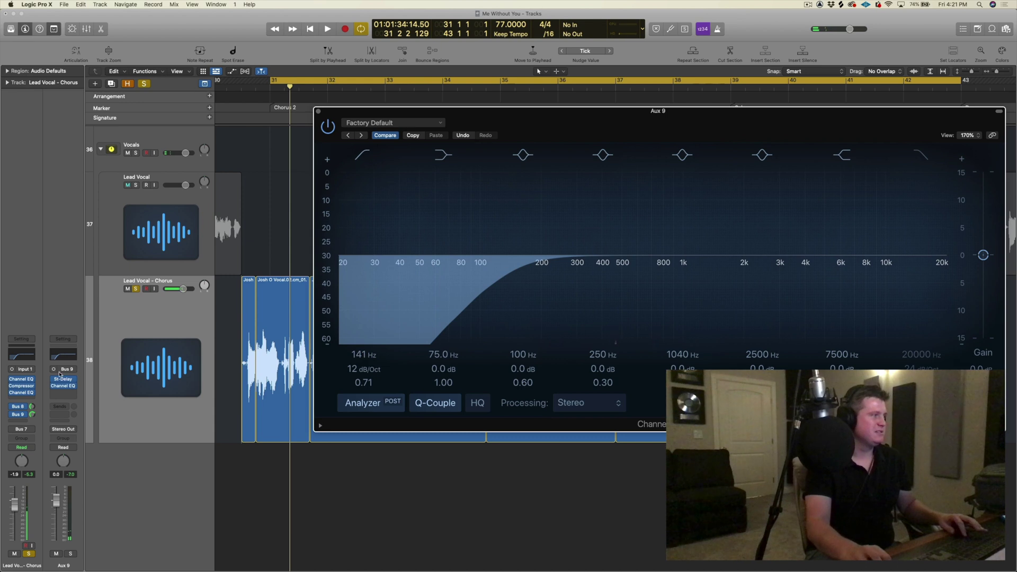
{"action": "left_click_drag", "start_coordinate": [476, 326], "coordinate": [533, 314]}
{"action": "key", "text": "space"}
{"action": "key", "text": "space"}
{"action": "key", "text": "super+w"}
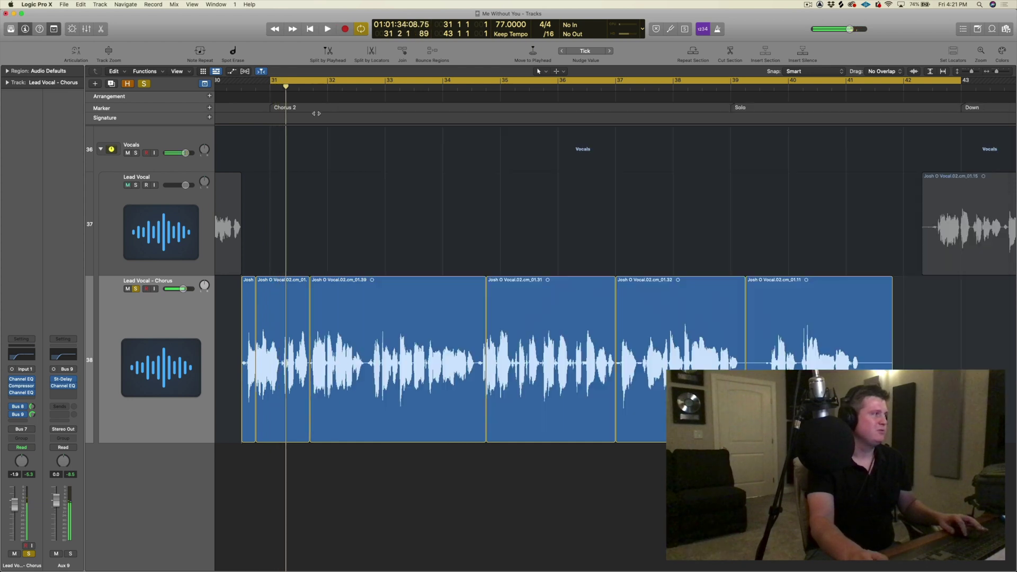
Unsolo the Lead Vocal - Chorus track and set its Bus 9 send to -19.1 dB while listening in the full mix.
{"action": "left_click", "coordinate": [135, 289]}
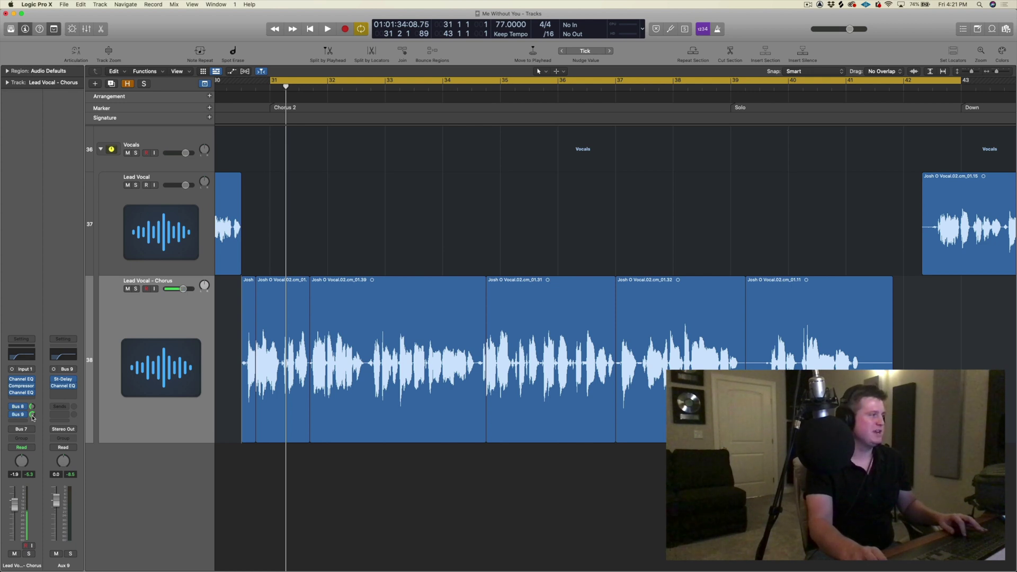
{"action": "key", "text": "space"}
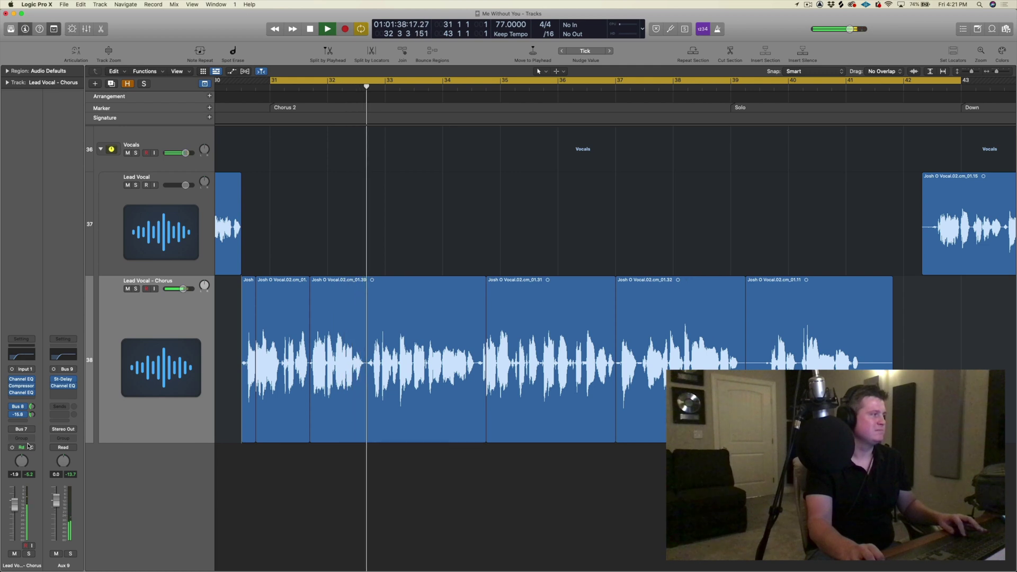
{"action": "key", "text": "space"}
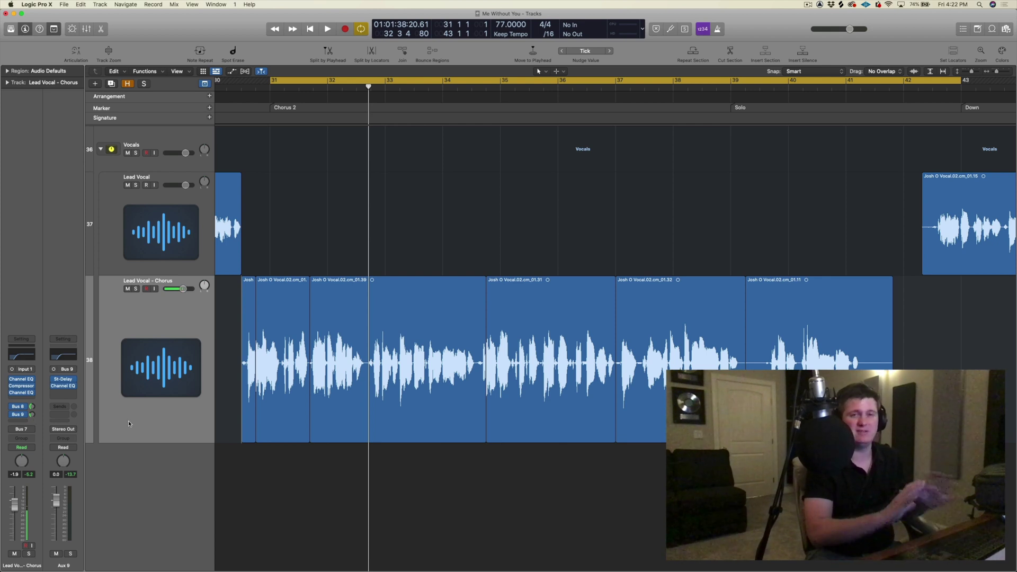
{"action": "key", "text": "space"}
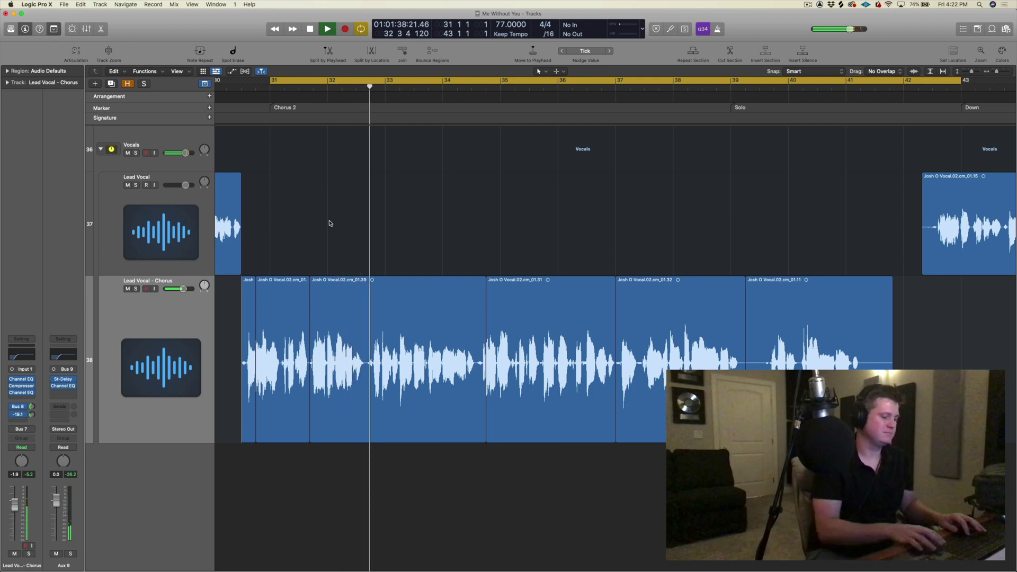
Listen to the chorus vocal in the full mix up to the Solo marker, with a wider timeline view and taller tracks.
{"action": "key", "text": "super+Left"}
{"action": "key", "text": "super+Up"}
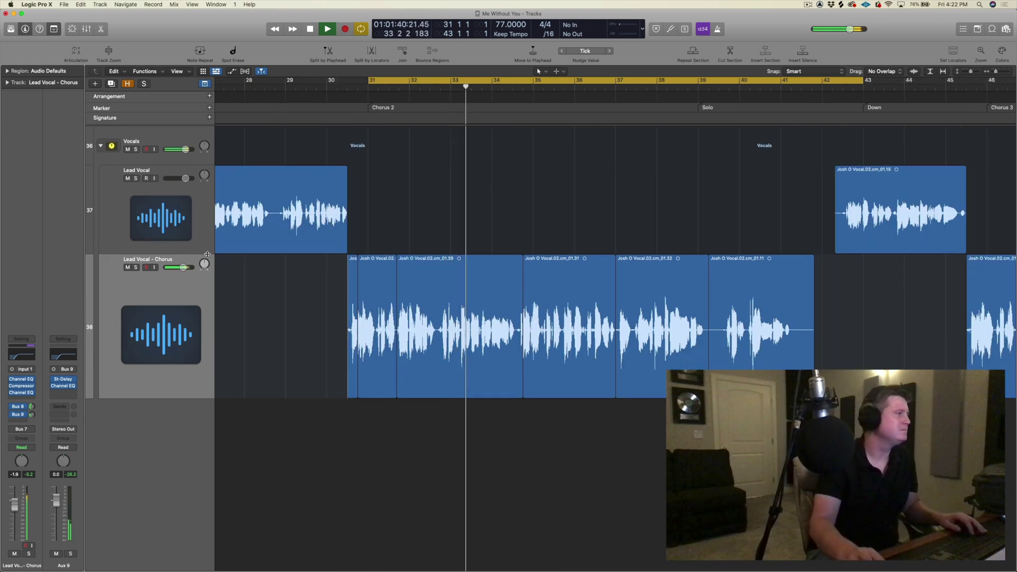
{"action": "key", "text": "super+Up"}
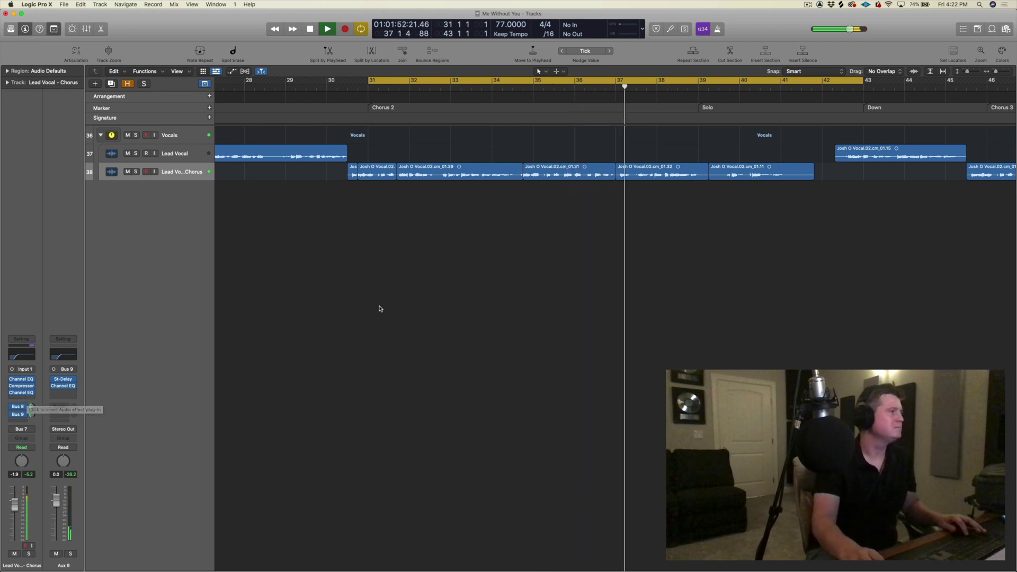
{"action": "key", "text": "super+Down"}
{"action": "key", "text": "super+Down"}
{"action": "key", "text": "super+Down"}
{"action": "key", "text": "super+Down"}
{"action": "key", "text": "super+Down"}
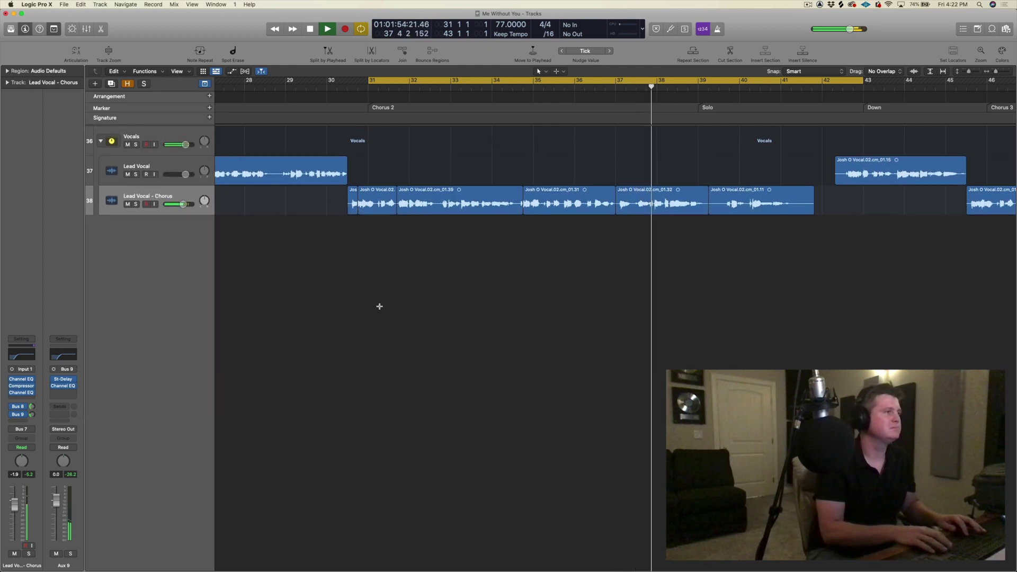
{"action": "key", "text": "super+Down"}
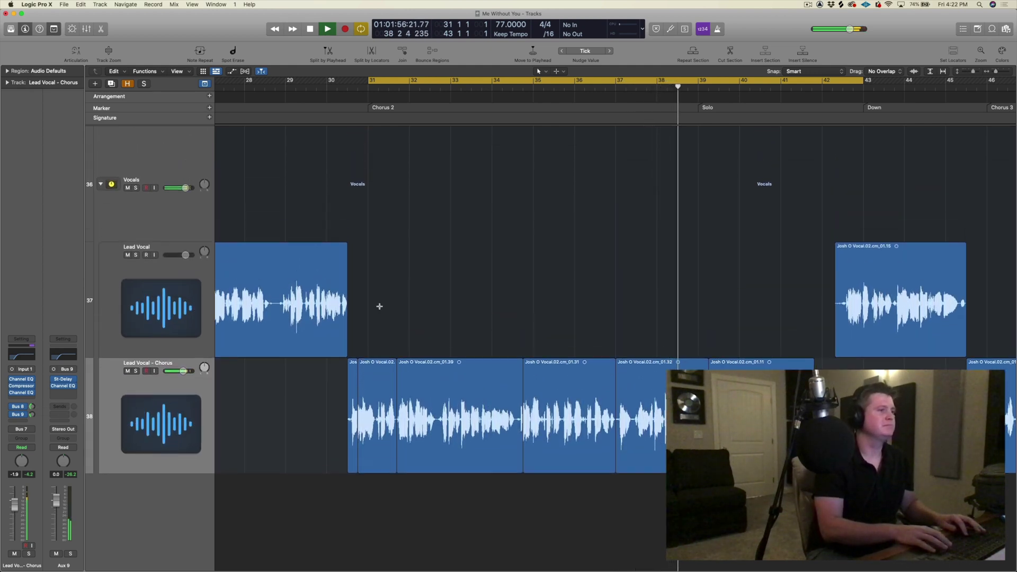
{"action": "key", "text": "space"}
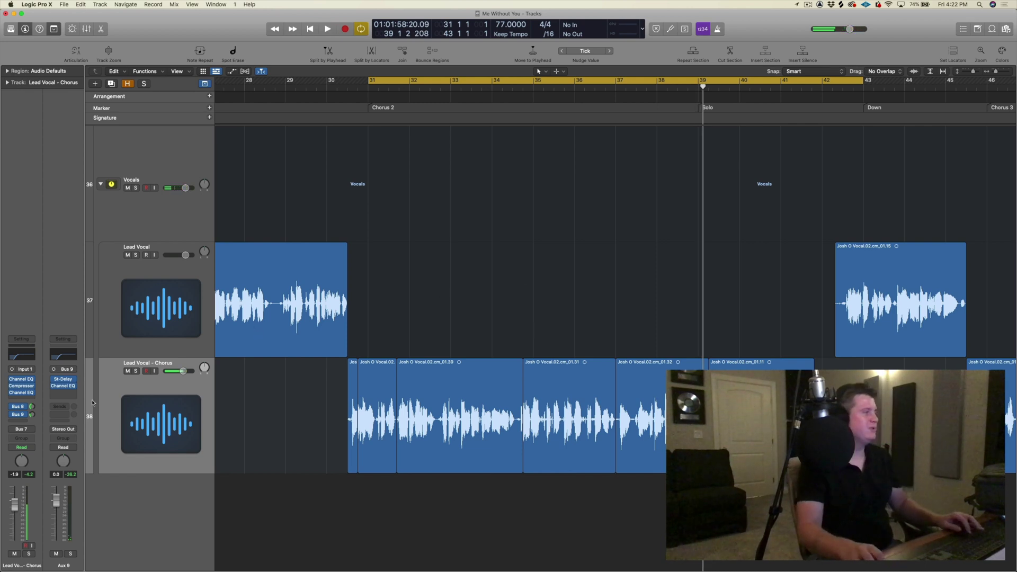
Review the Channel EQs and Compressor on the Lead Vocal - Chorus track, close them, and insert a DeEsser 2 after the second EQ.
{"action": "left_click", "coordinate": [25, 356]}
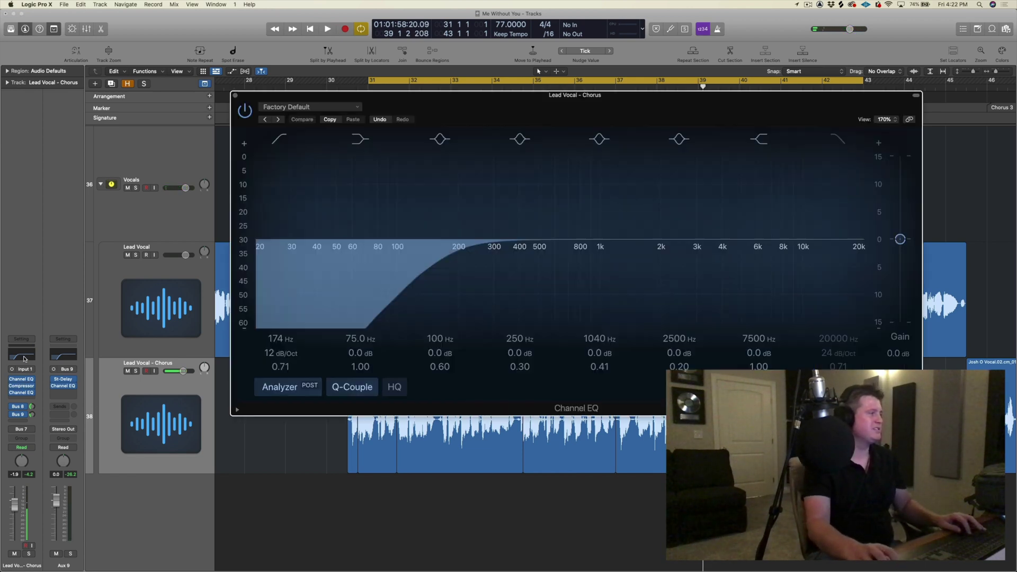
{"action": "left_click", "coordinate": [22, 388]}
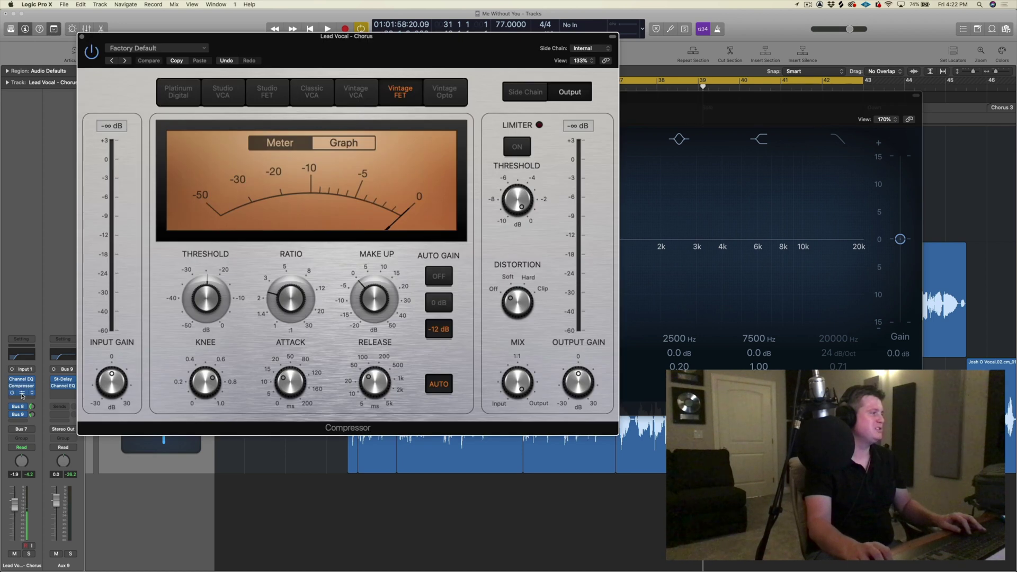
{"action": "left_click", "coordinate": [22, 395]}
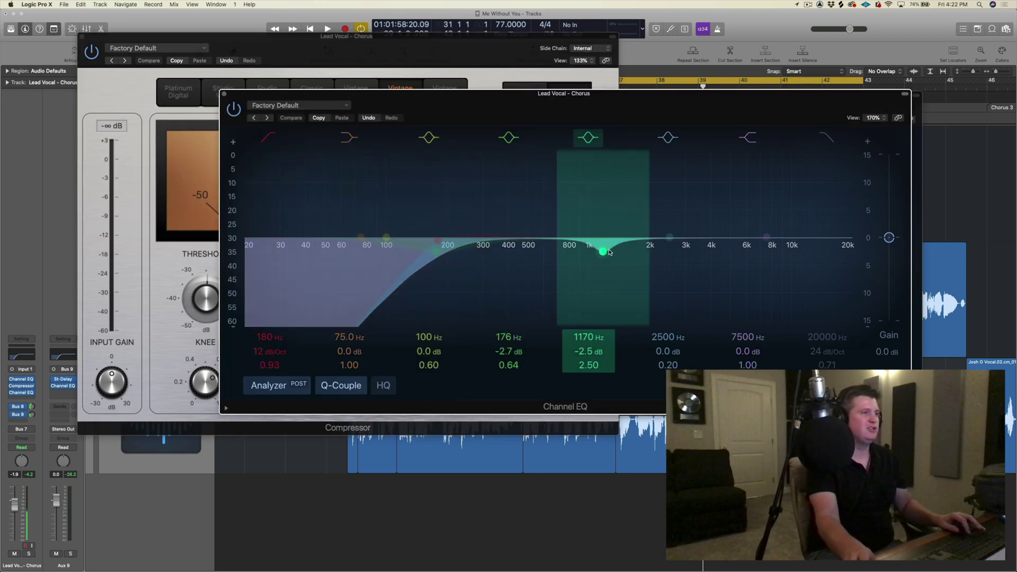
{"action": "left_click", "coordinate": [224, 95]}
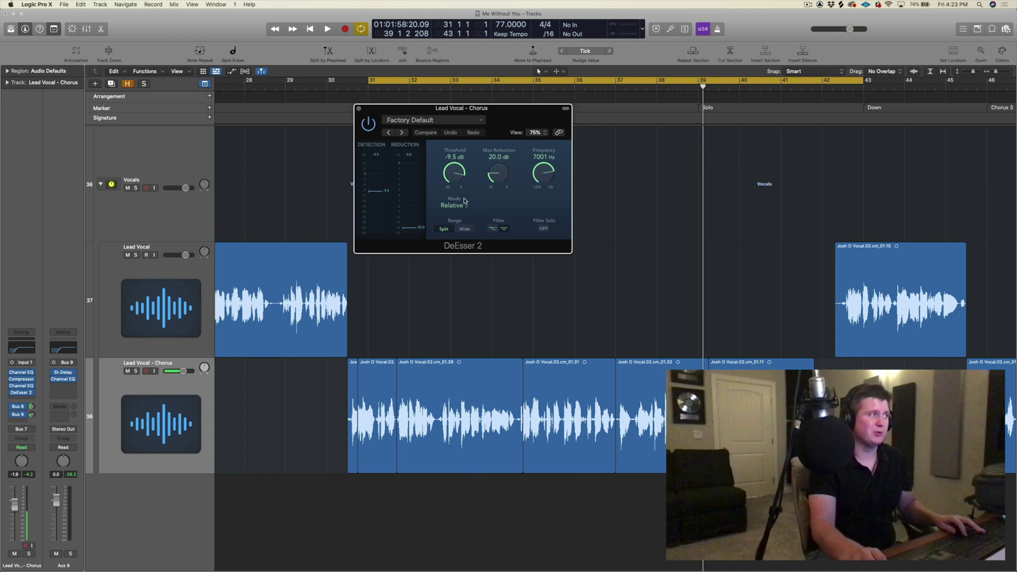
Set the DeEsser 2 threshold to -7.0 dB while auditioning the chorus vocal, and enlarge the plug-in window to 151%.
{"action": "left_click_drag", "start_coordinate": [471, 111], "coordinate": [554, 118]}
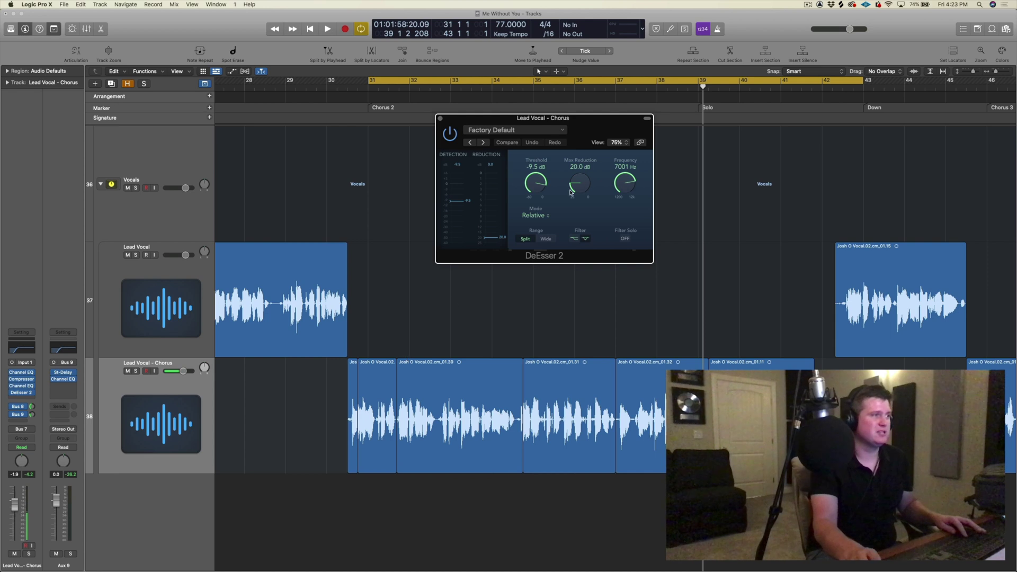
{"action": "key", "text": "space"}
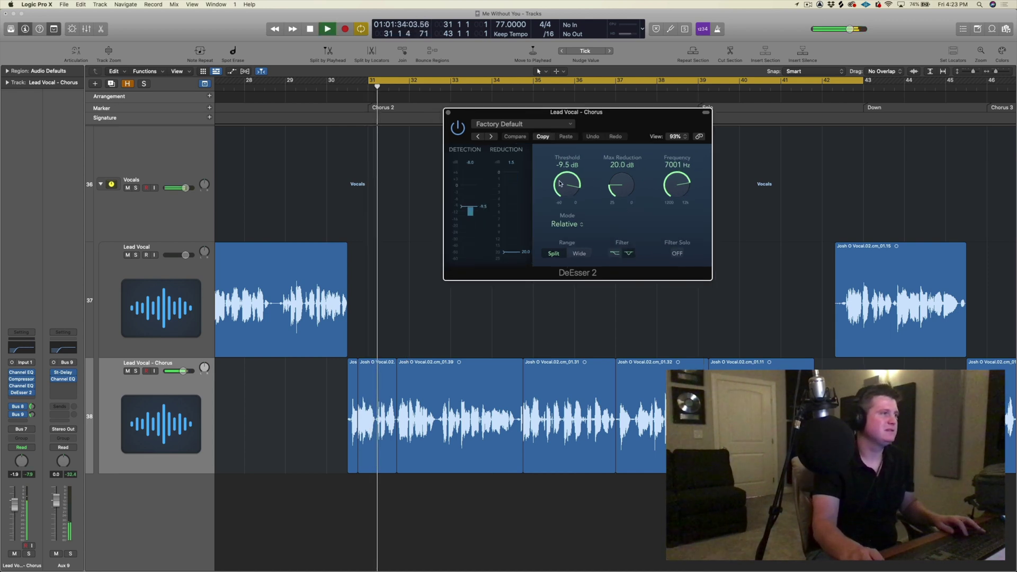
{"action": "key", "text": "space"}
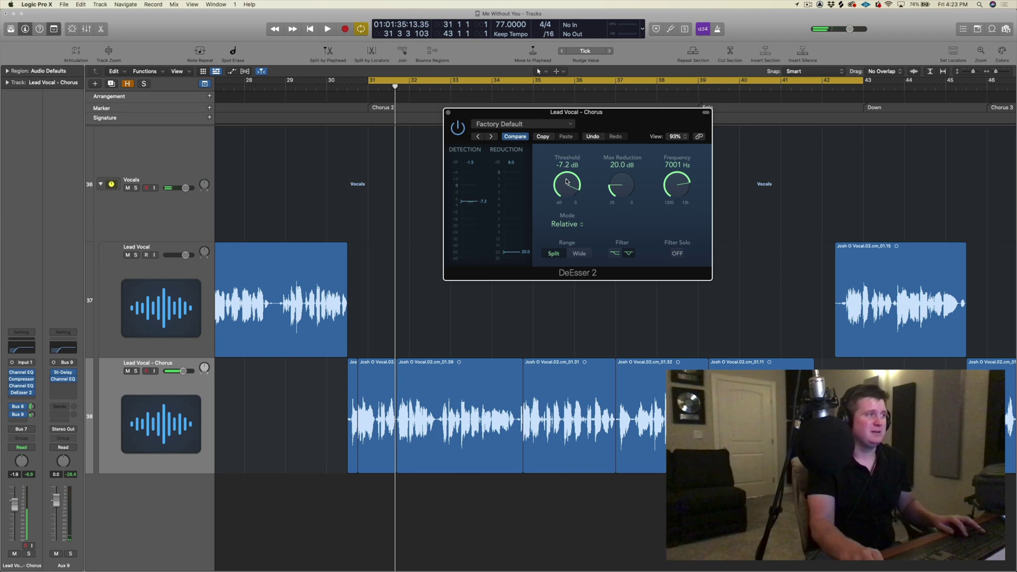
{"action": "key", "text": "space"}
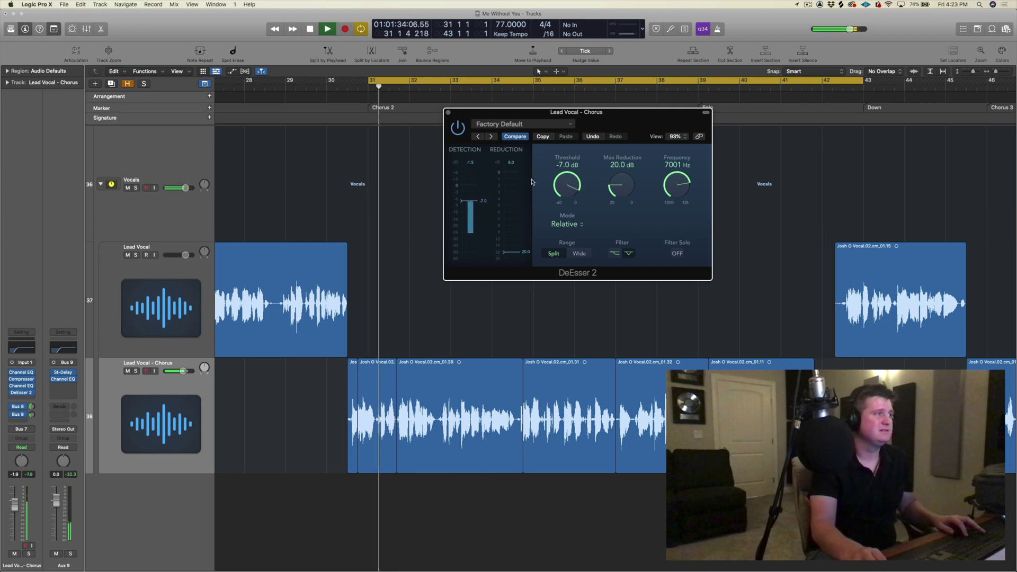
{"action": "key", "text": "space"}
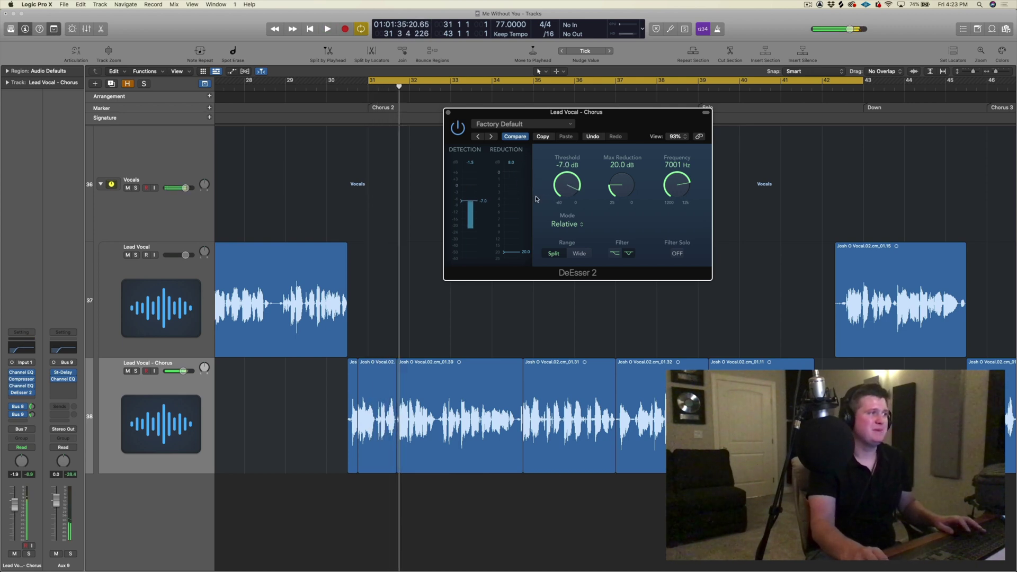
{"action": "left_click_drag", "start_coordinate": [709, 278], "coordinate": [830, 320]}
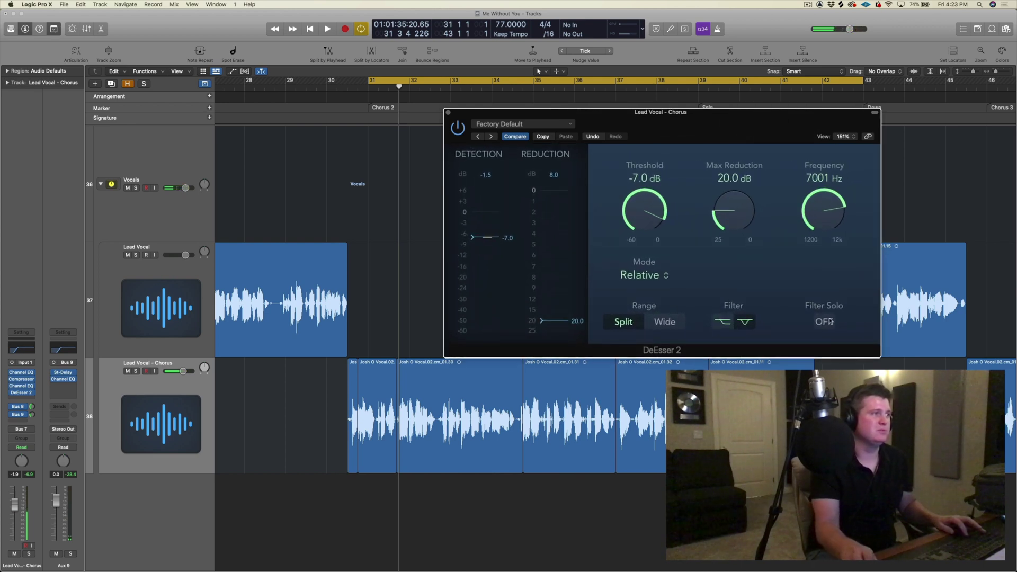
{"action": "left_click_drag", "start_coordinate": [726, 135], "coordinate": [720, 105]}
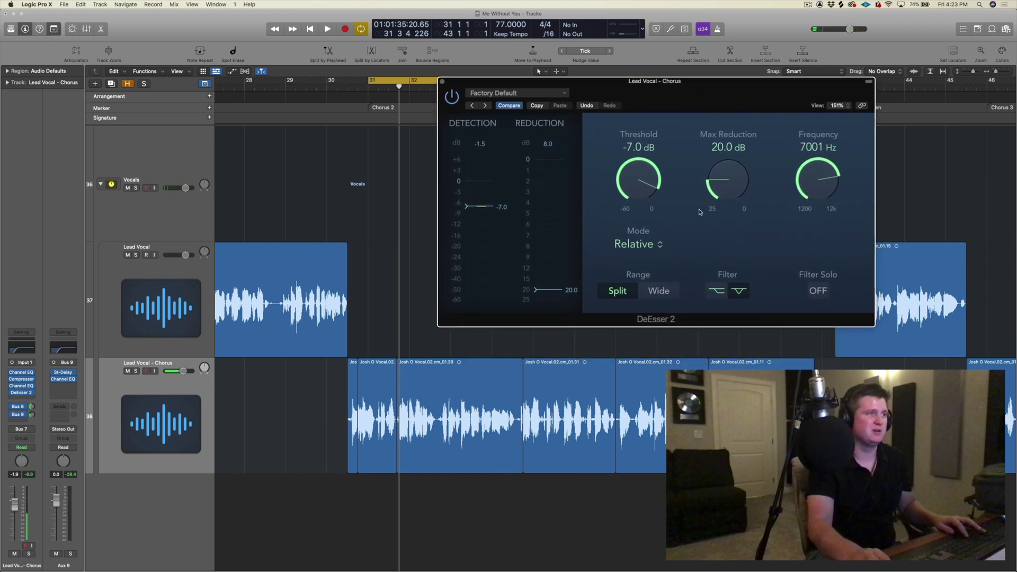
Audition the chorus vocal with the DeEsser 2 in the full mix up to the Solo marker, and close the plug-in.
{"action": "key", "text": "space"}
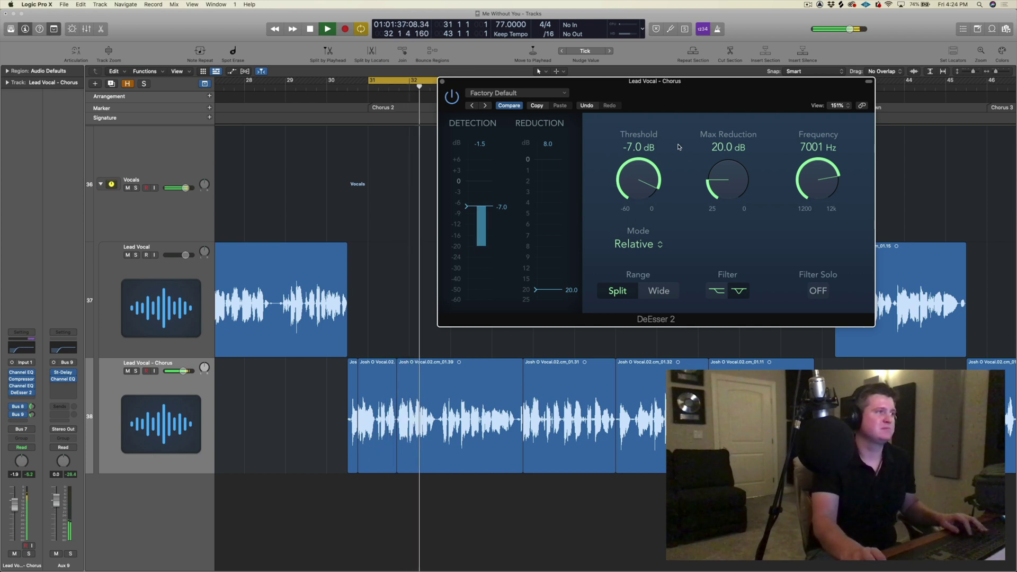
{"action": "key", "text": "space"}
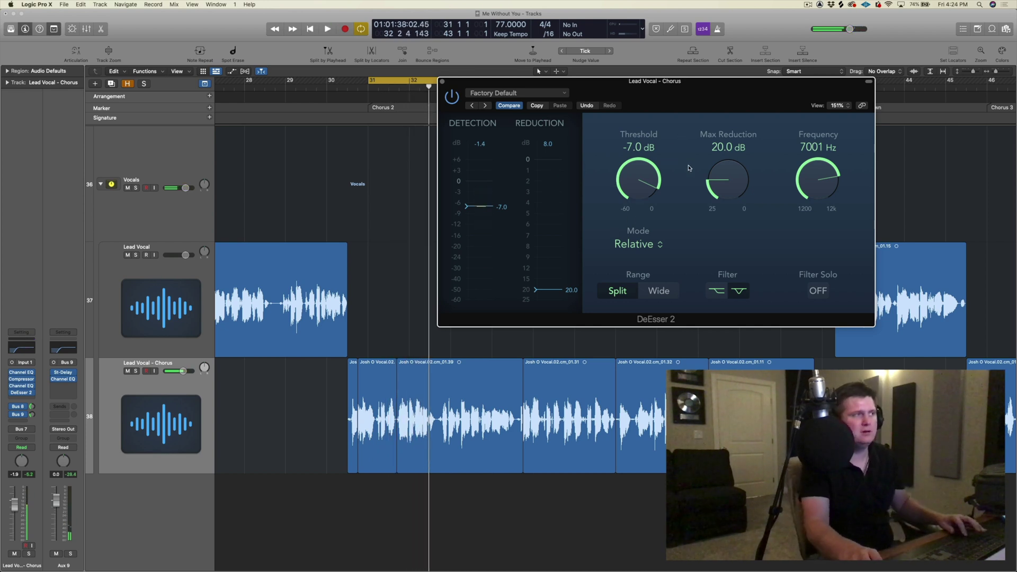
{"action": "key", "text": "space"}
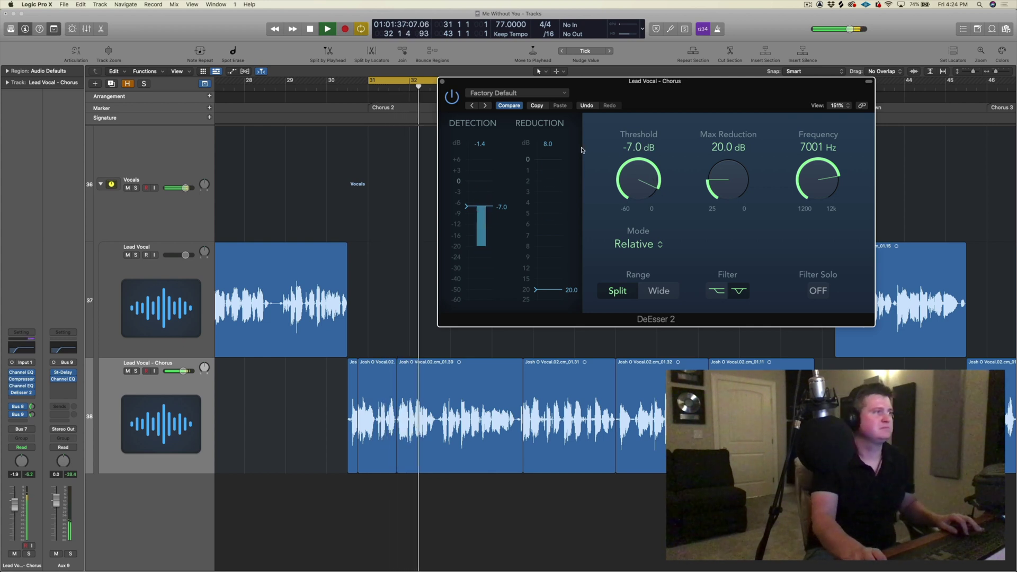
{"action": "left_click_drag", "start_coordinate": [499, 87], "coordinate": [542, 90]}
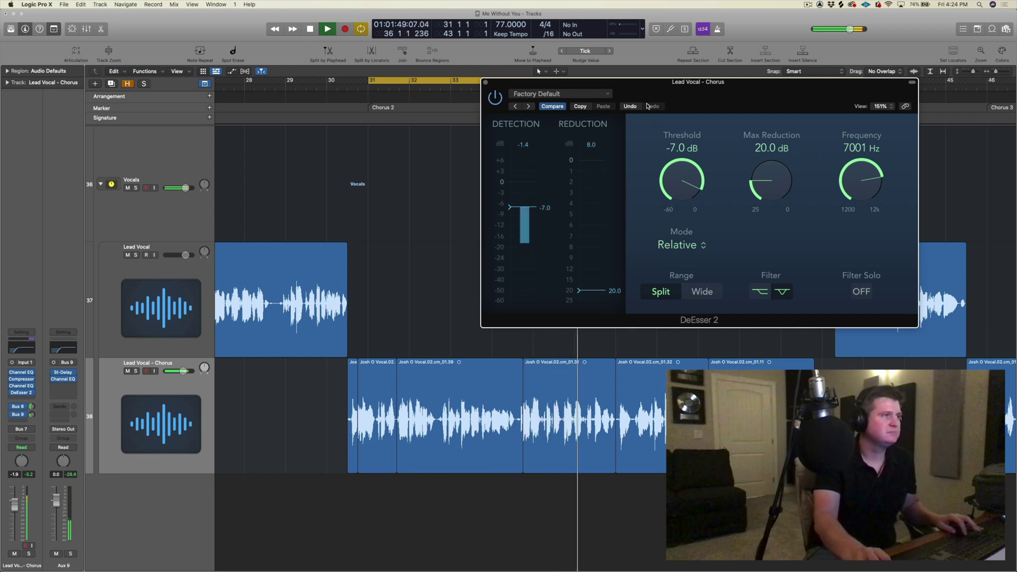
{"action": "left_click_drag", "start_coordinate": [647, 106], "coordinate": [653, 105]}
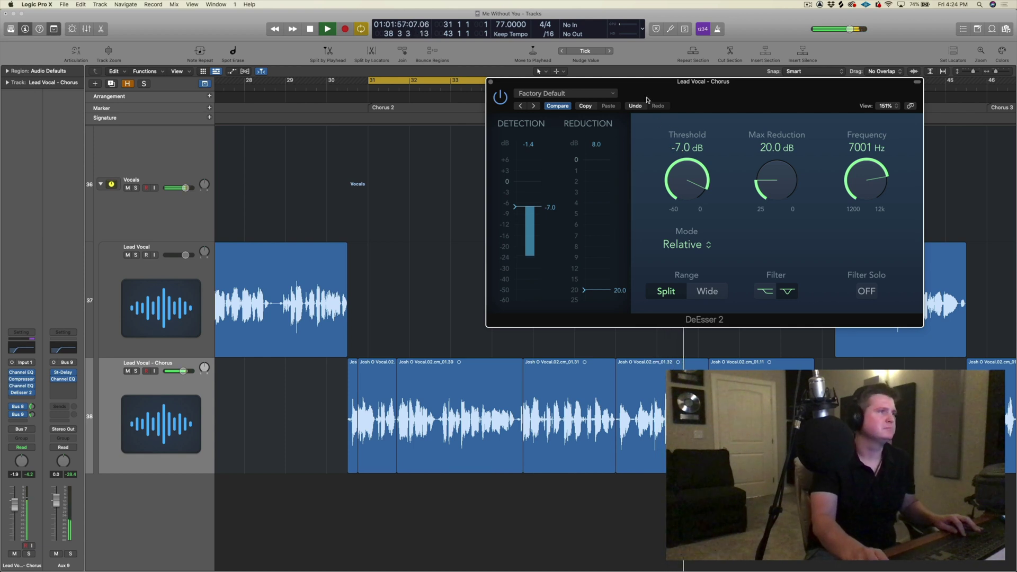
{"action": "key", "text": "space"}
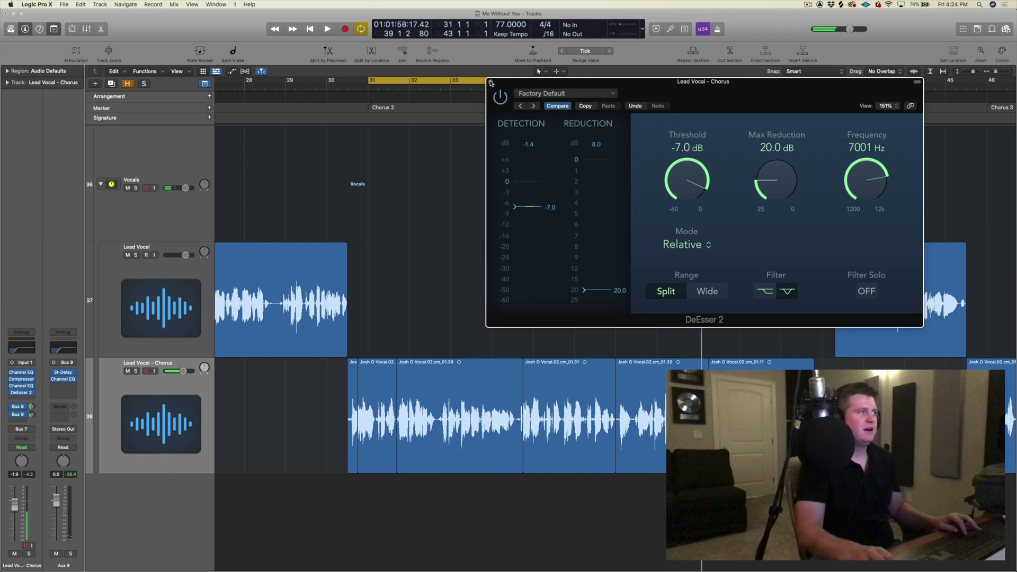
{"action": "left_click", "coordinate": [490, 83]}
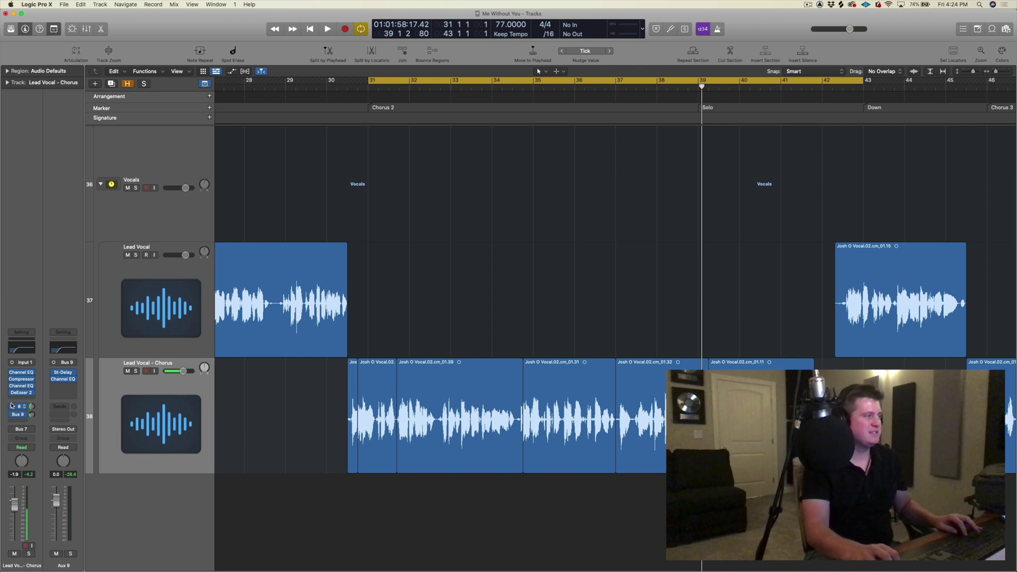
Open the Compressor, second Channel EQ and DeEsser 2 on the Lead Vocal - Chorus track together for review.
{"action": "left_click", "coordinate": [22, 379]}
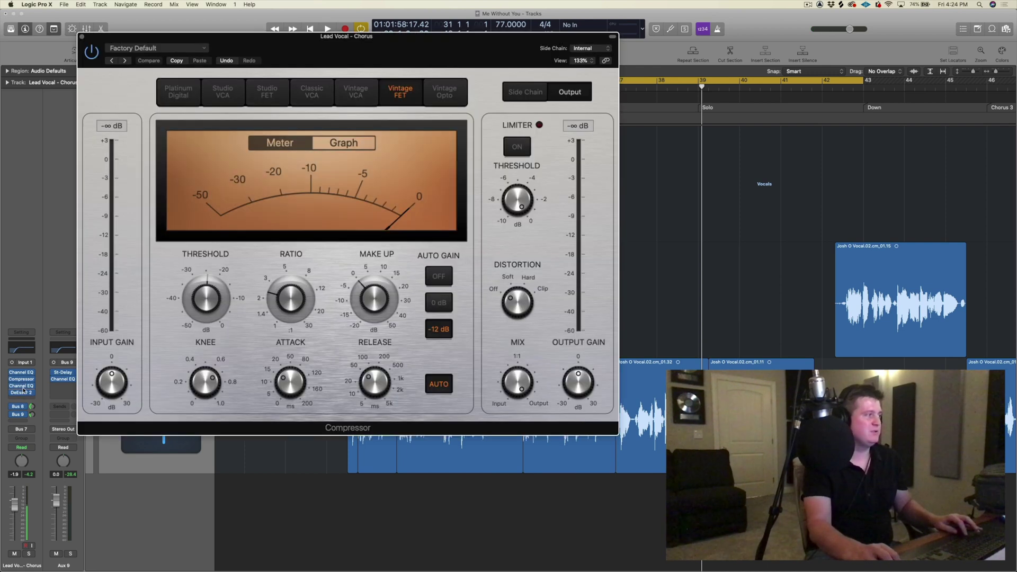
{"action": "left_click", "coordinate": [32, 379]}
{"action": "key", "text": "Escape"}
{"action": "left_click", "coordinate": [21, 386]}
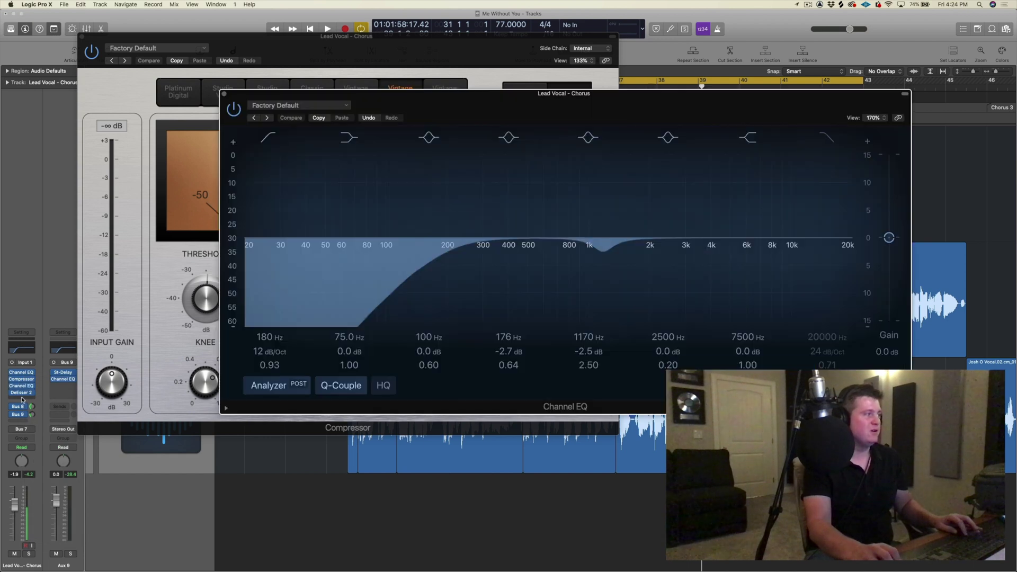
{"action": "left_click", "coordinate": [21, 392]}
{"action": "left_click_drag", "start_coordinate": [689, 80], "coordinate": [757, 205]}
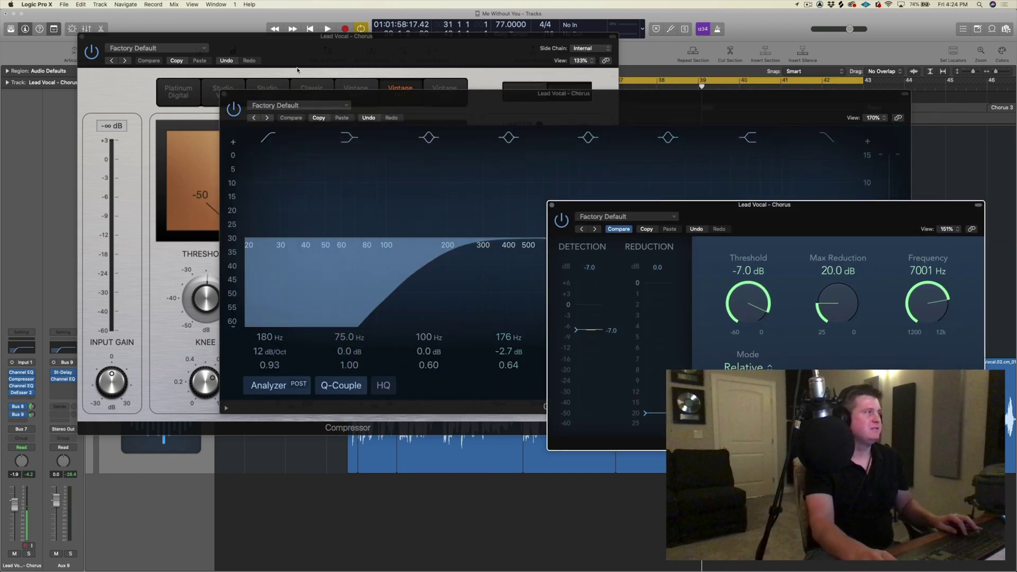
Review the Compressor, second Channel EQ and DeEsser 2 one after another in overlapping windows, and close all three.
{"action": "left_click", "coordinate": [256, 52]}
{"action": "left_click_drag", "start_coordinate": [515, 53], "coordinate": [441, 30]}
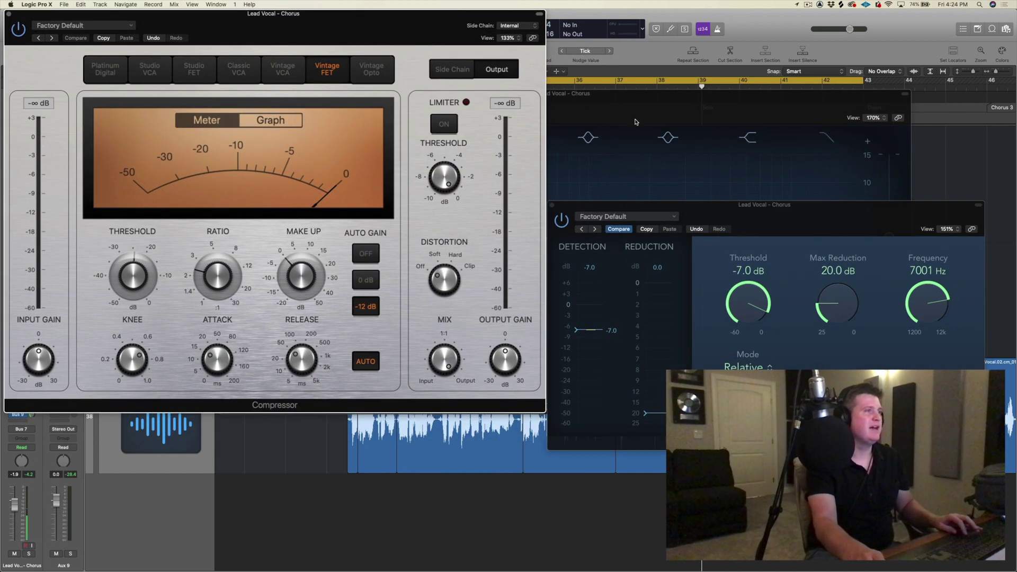
{"action": "left_click", "coordinate": [626, 106]}
{"action": "left_click_drag", "start_coordinate": [626, 105], "coordinate": [521, 25]}
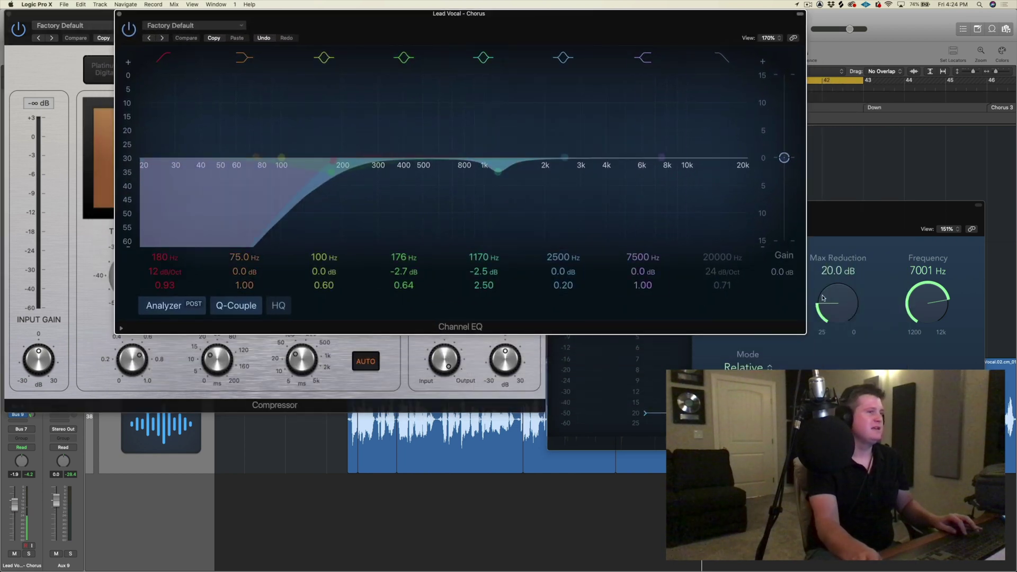
{"action": "left_click_drag", "start_coordinate": [838, 224], "coordinate": [707, 110]}
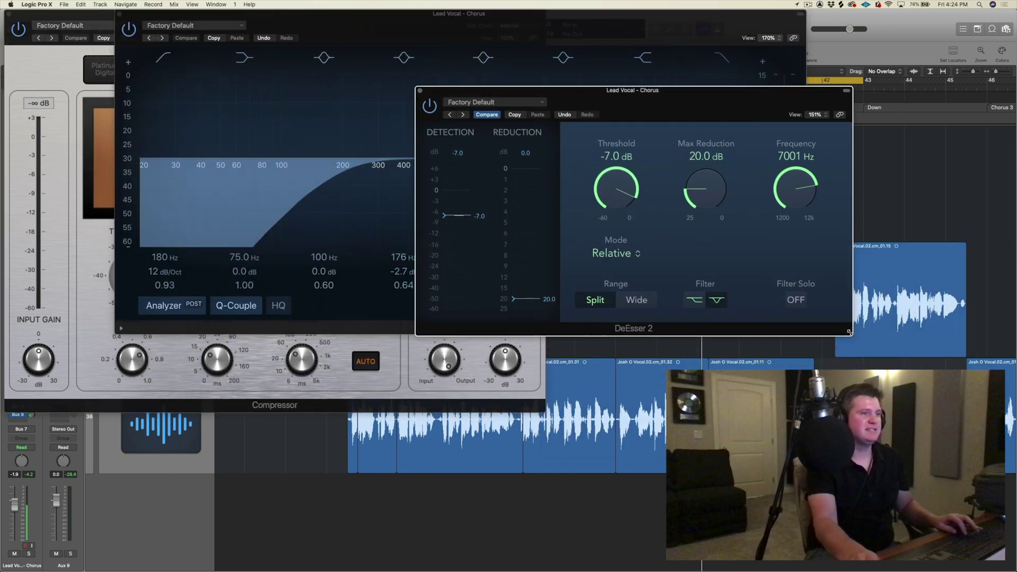
{"action": "left_click_drag", "start_coordinate": [849, 332], "coordinate": [925, 369]}
{"action": "left_click", "coordinate": [421, 92]}
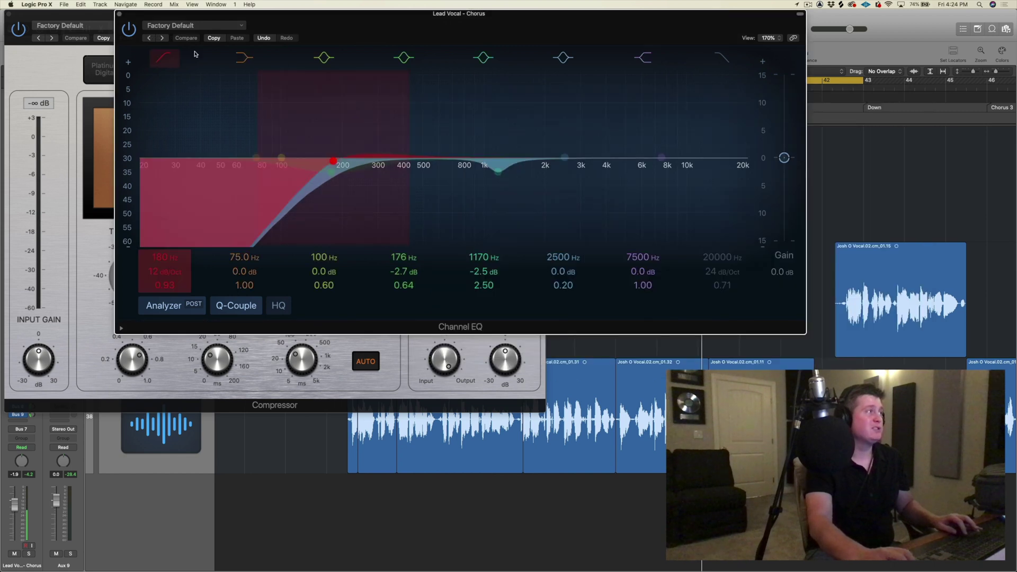
{"action": "left_click", "coordinate": [120, 14]}
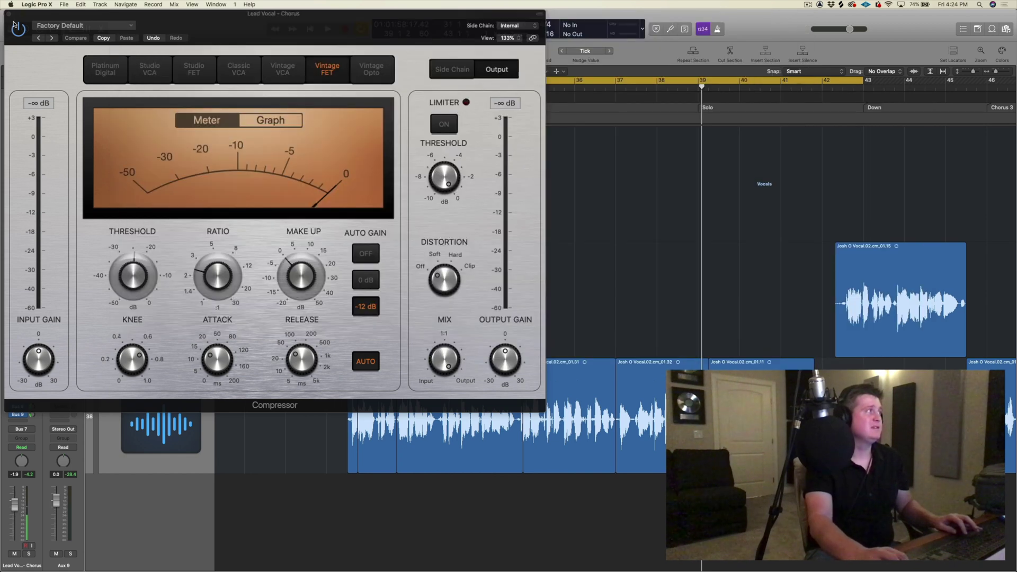
{"action": "left_click", "coordinate": [8, 14]}
Review the chorus vocal's Bus 8 and Bus 9 sends and the Stereo Delay settings on Aux 9, and close the delay.
{"action": "left_click", "coordinate": [19, 406]}
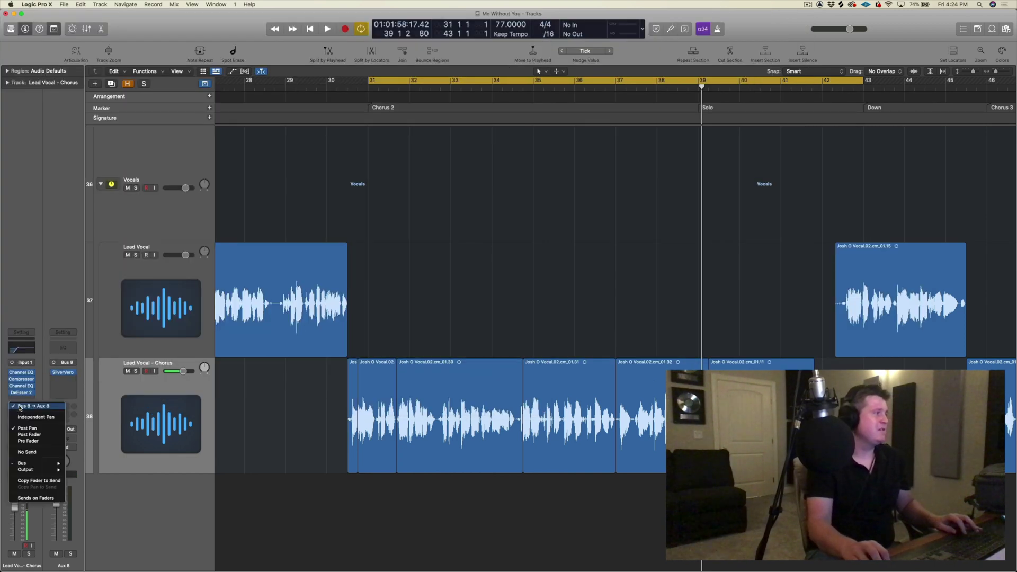
{"action": "left_click", "coordinate": [33, 409]}
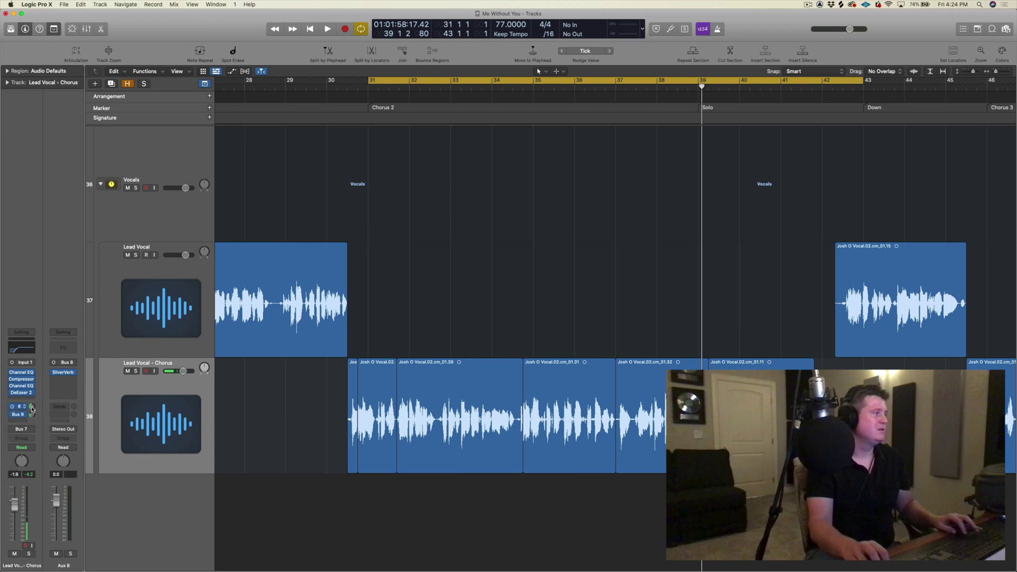
{"action": "left_click", "coordinate": [64, 373]}
{"action": "left_click", "coordinate": [20, 414]}
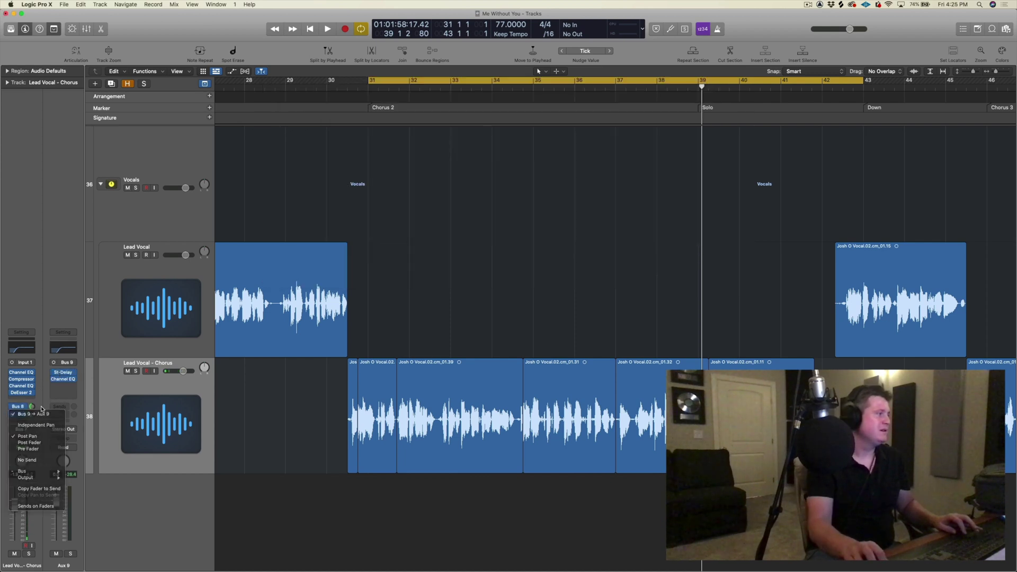
{"action": "left_click", "coordinate": [32, 415]}
{"action": "left_click", "coordinate": [63, 372]}
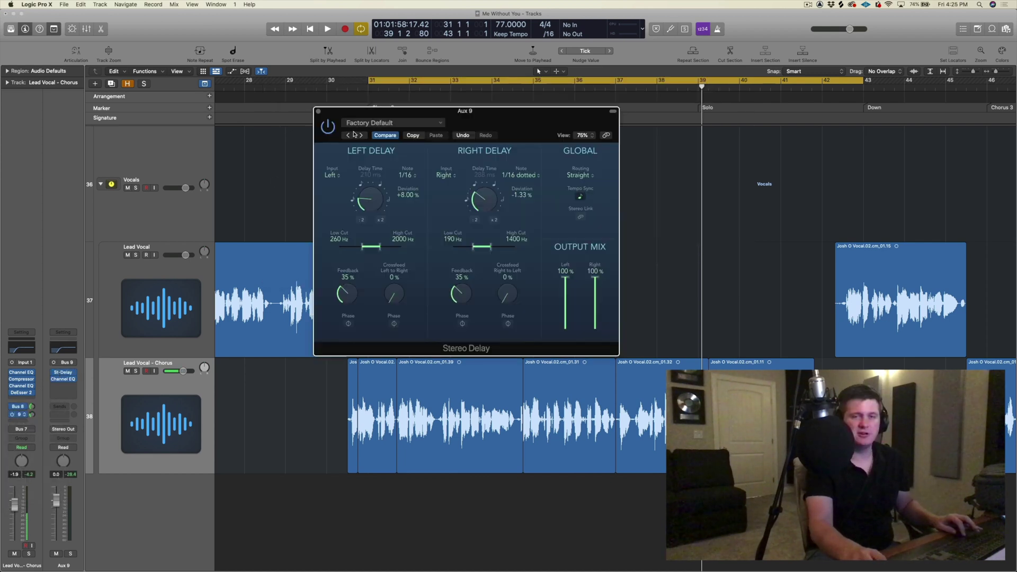
{"action": "left_click", "coordinate": [319, 112]}
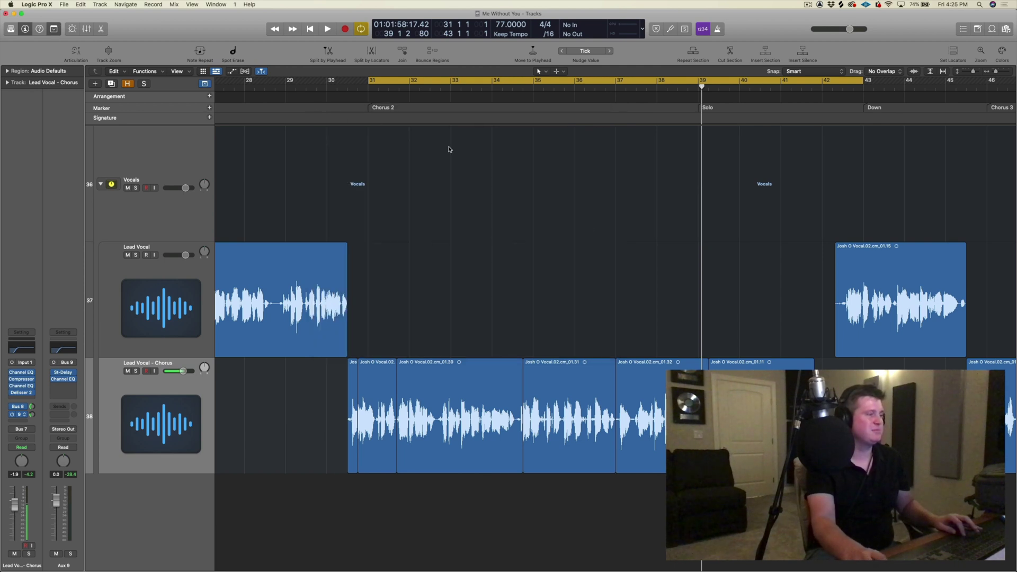